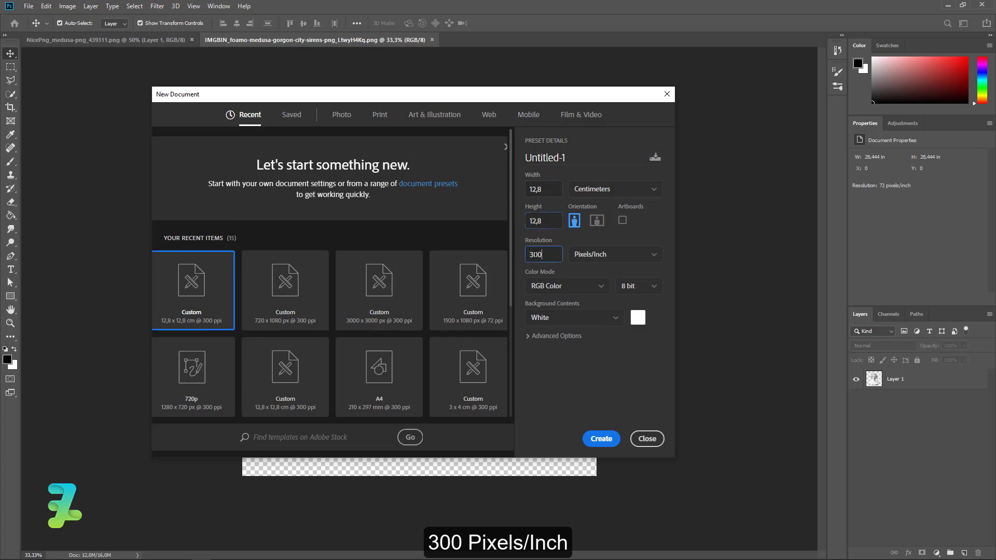
Step: Create the 12,8 × 12,8 cm, 300 pixels/inch RGB document and fill its white background with black (000000)
left_click(600, 439)
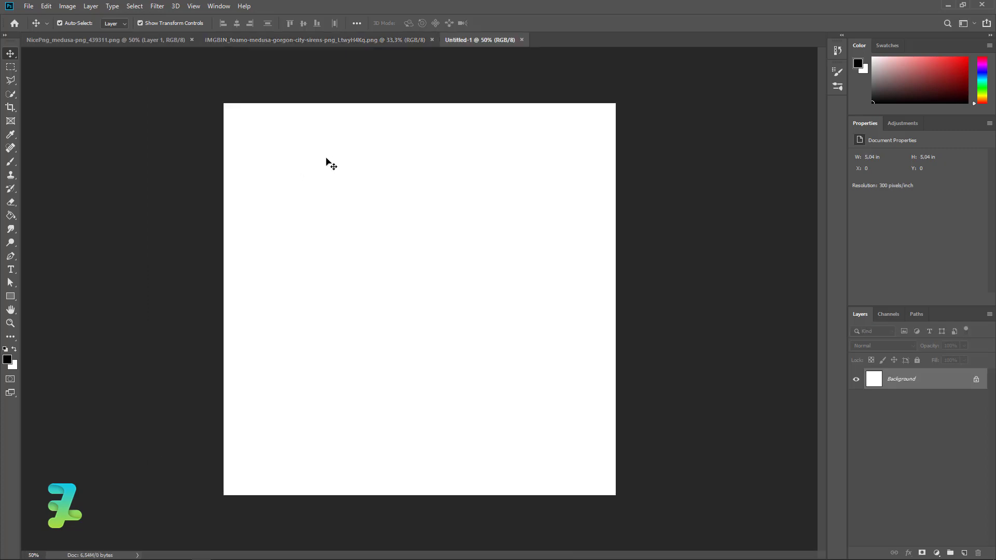
left_click(11, 216)
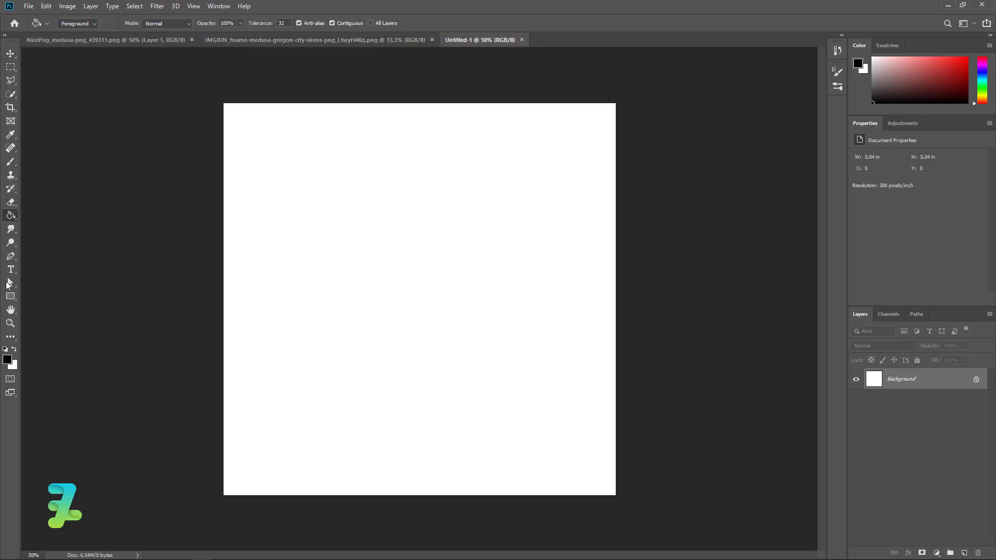
left_click(7, 359)
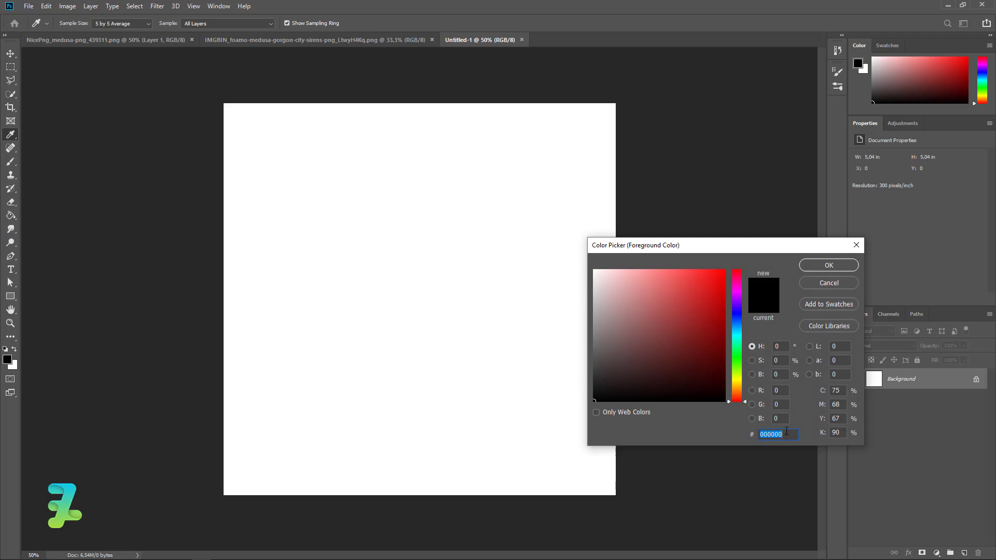
left_click(829, 265)
left_click(297, 216)
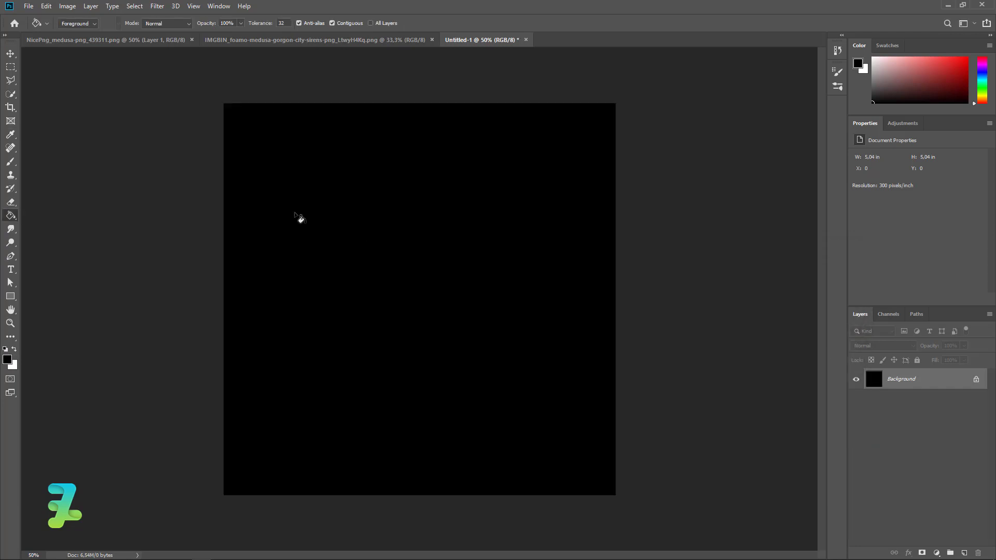
Step: Float the foamo-medusa image in its own window, copy its statue layer into the black Untitled-1 document and dock the window again
left_click(11, 54)
left_click(352, 39)
right_click(352, 38)
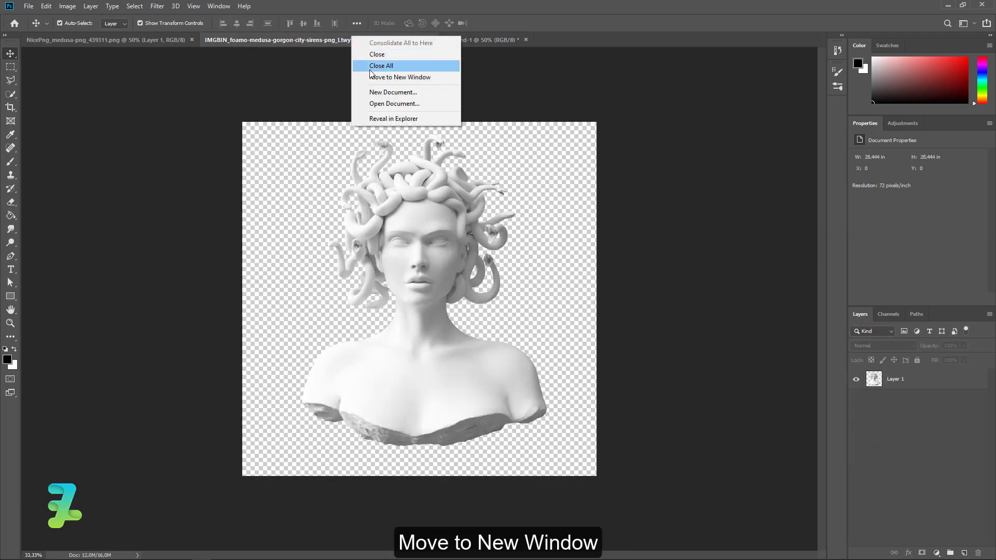
left_click(371, 78)
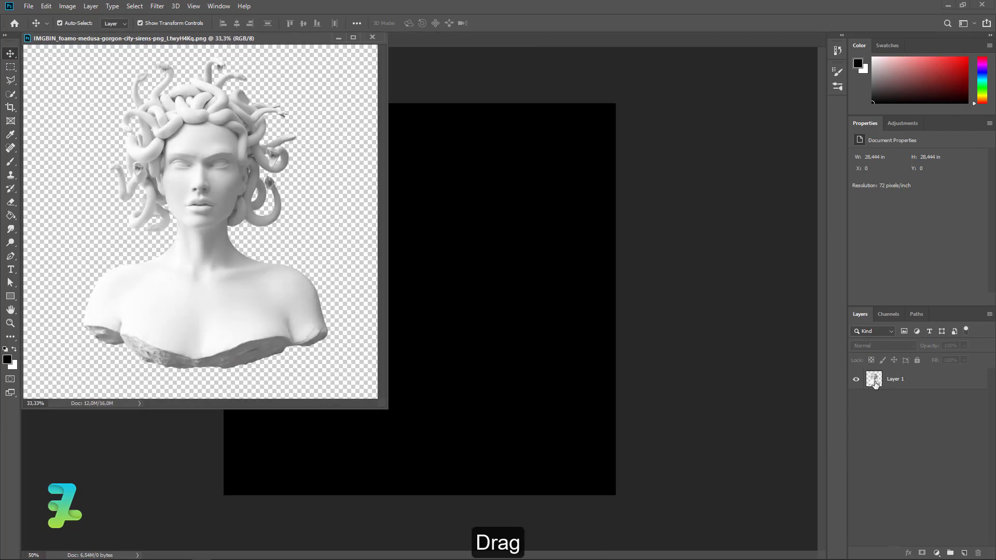
left_click_drag(874, 378, 477, 252)
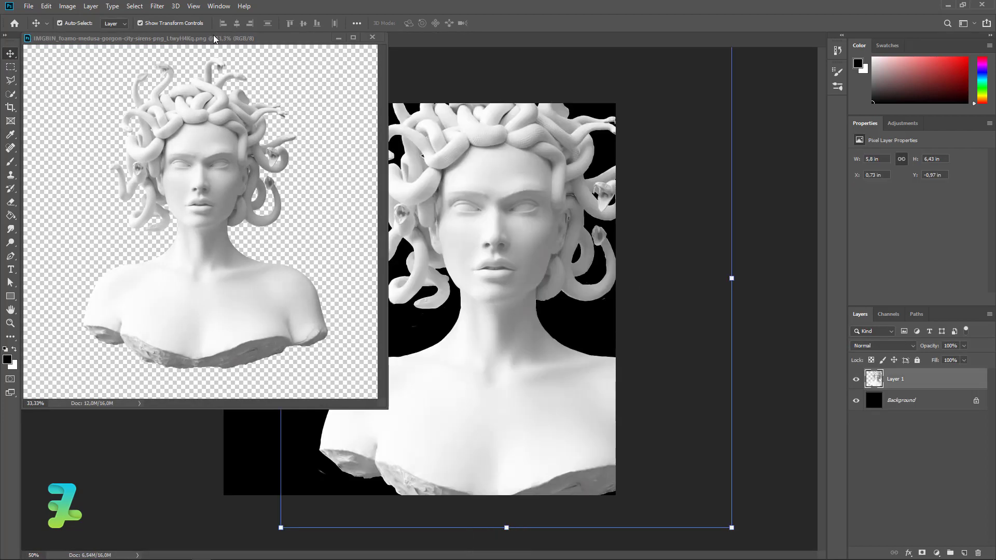
left_click_drag(213, 35, 239, 38)
left_click(239, 38)
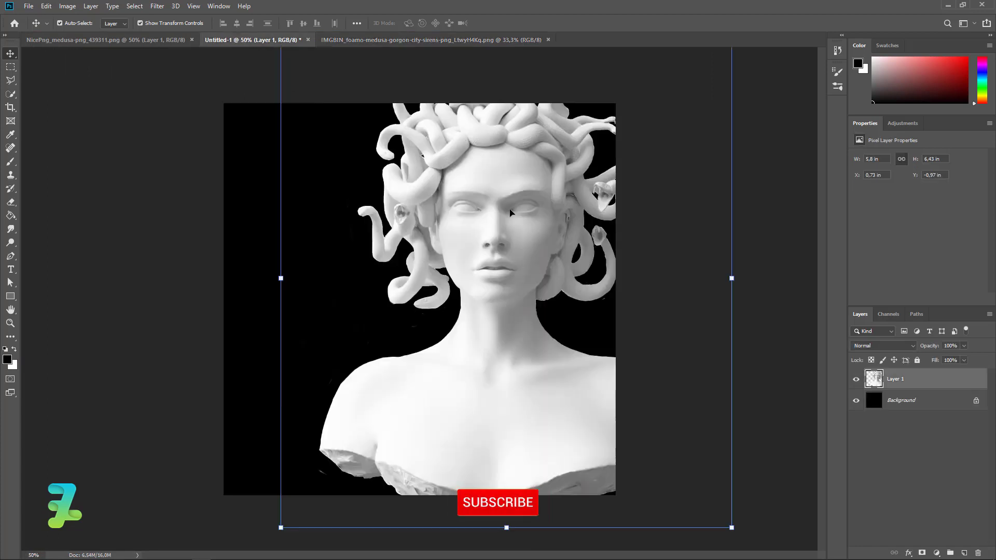
Step: Scale the Medusa statue proportionally to about 53% and place it near the centre of the black canvas
left_click_drag(732, 530, 524, 291)
left_click_drag(445, 236, 454, 331)
left_click_drag(384, 299, 385, 282)
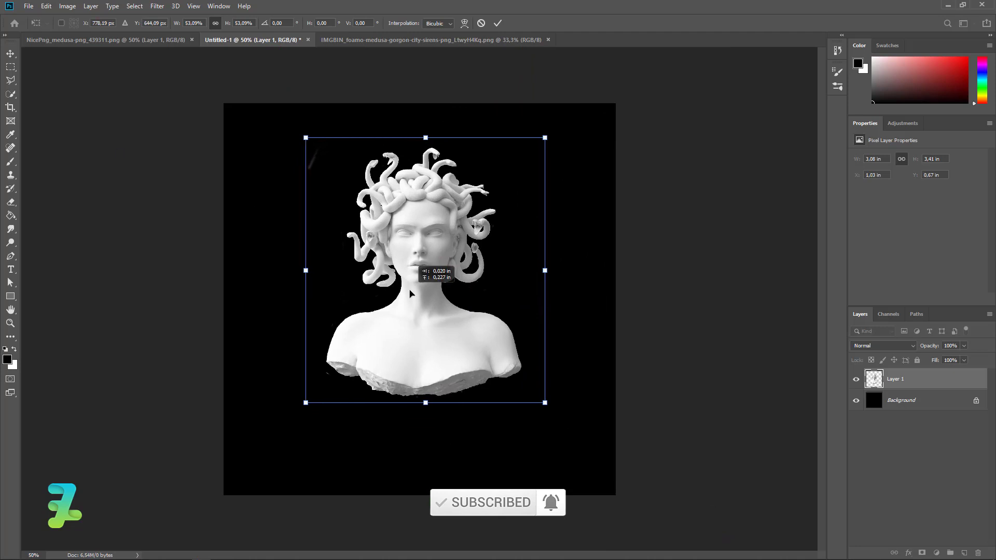
left_click(10, 53)
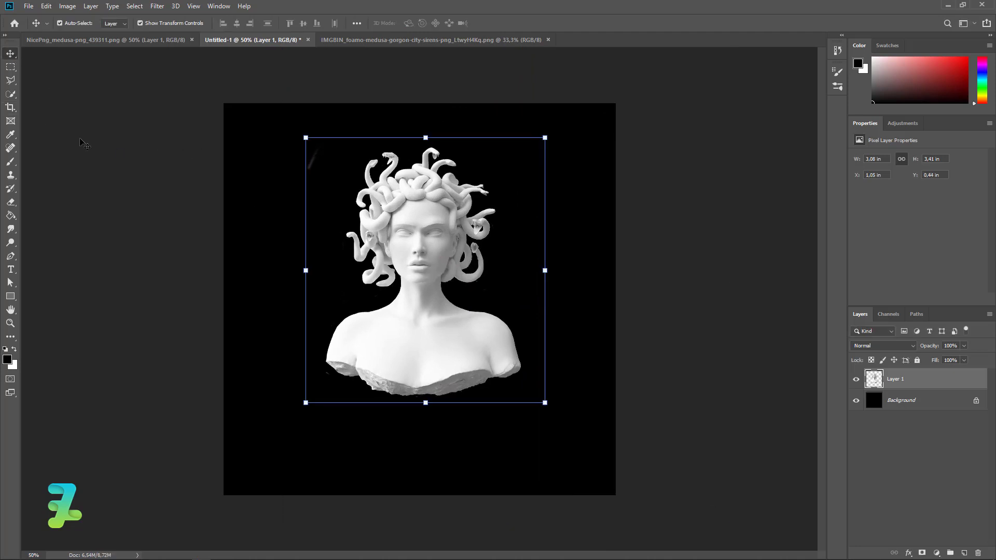
Step: Erase the stray marks around the outside of the statue on Layer 1 with the size 50 Eraser
left_click(10, 202)
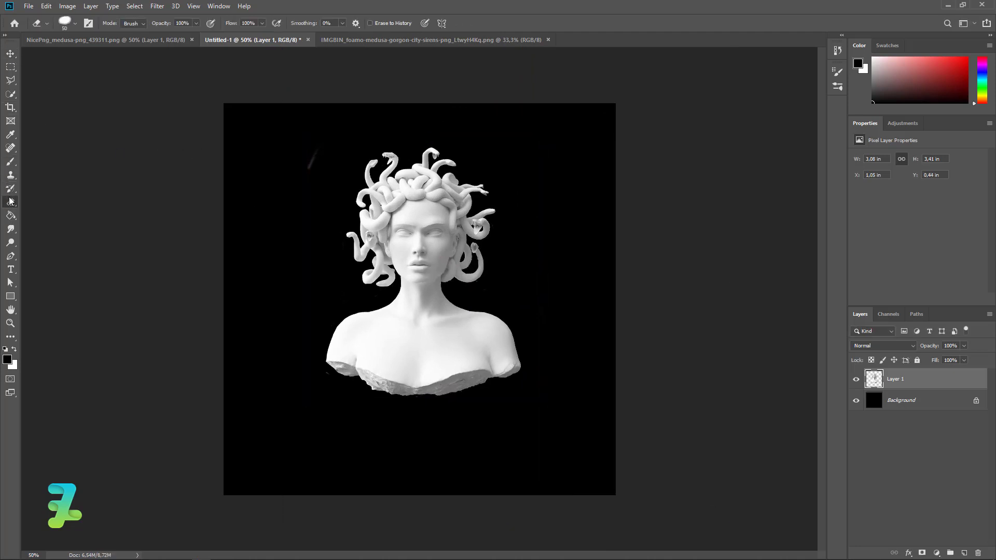
left_click_drag(313, 152, 314, 154)
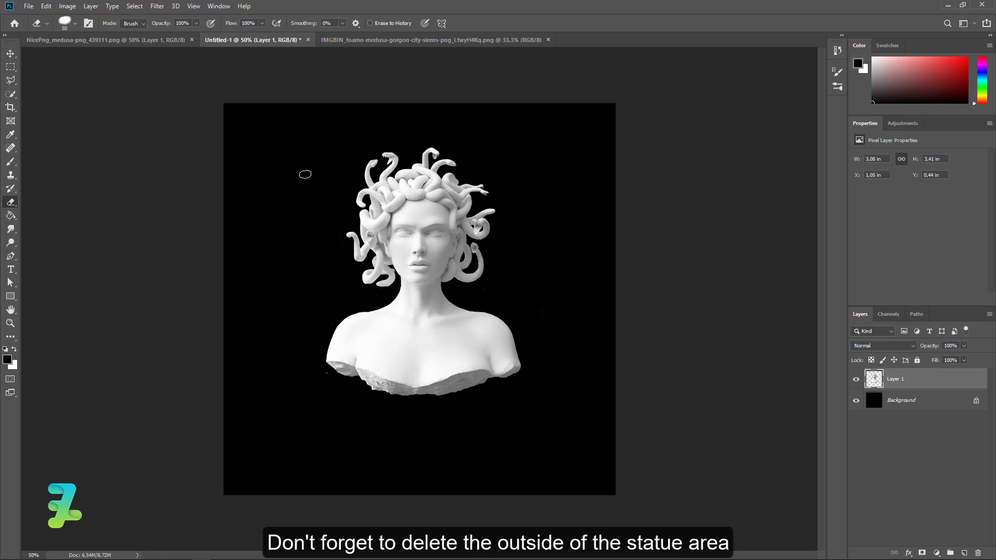
left_click_drag(280, 189, 304, 199)
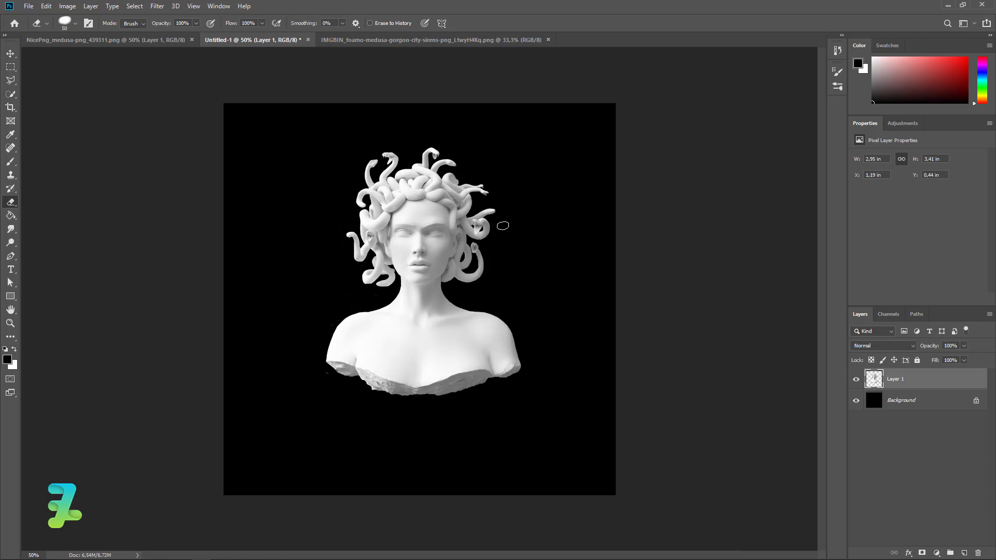
left_click(536, 270)
left_click(10, 54)
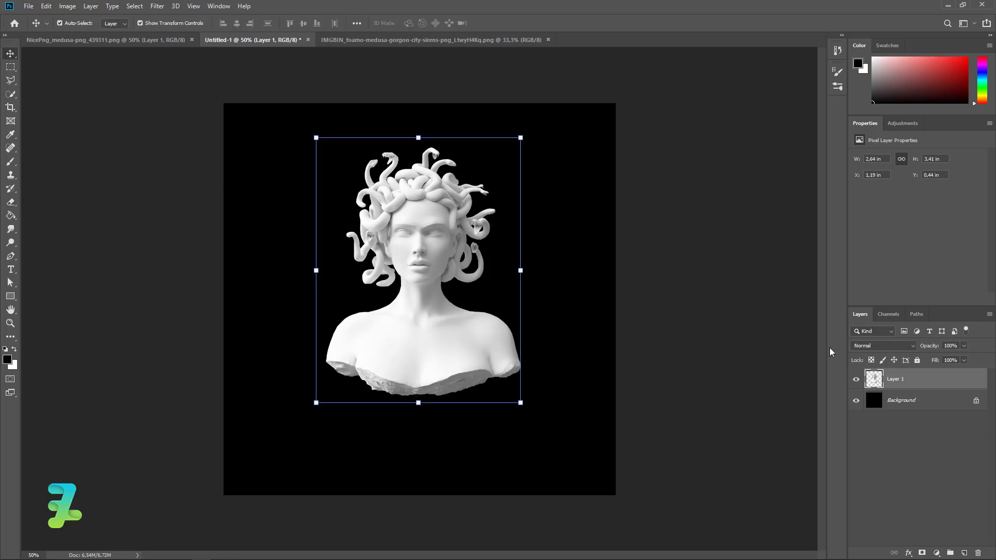
Step: Add a Curves adjustment layer above the statue and shape its RGB curve with three points and a lowered white end into an M
left_click(935, 552)
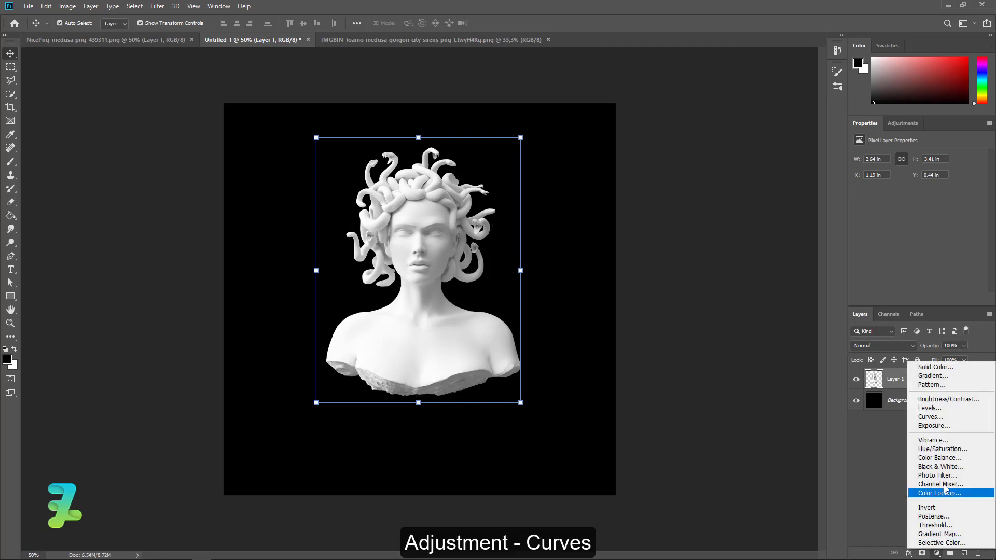
left_click(932, 417)
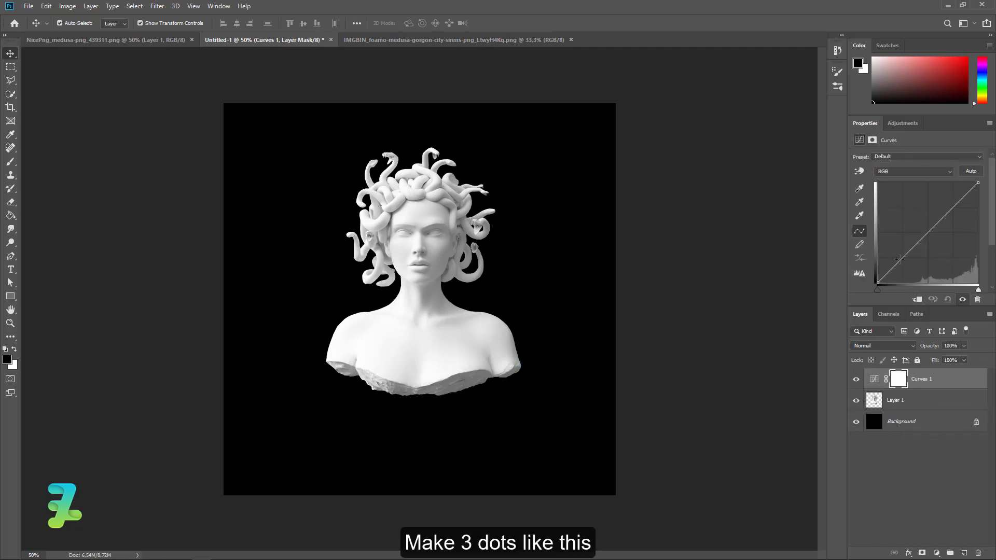
left_click(902, 258)
left_click(927, 232)
left_click_drag(903, 260, 927, 280)
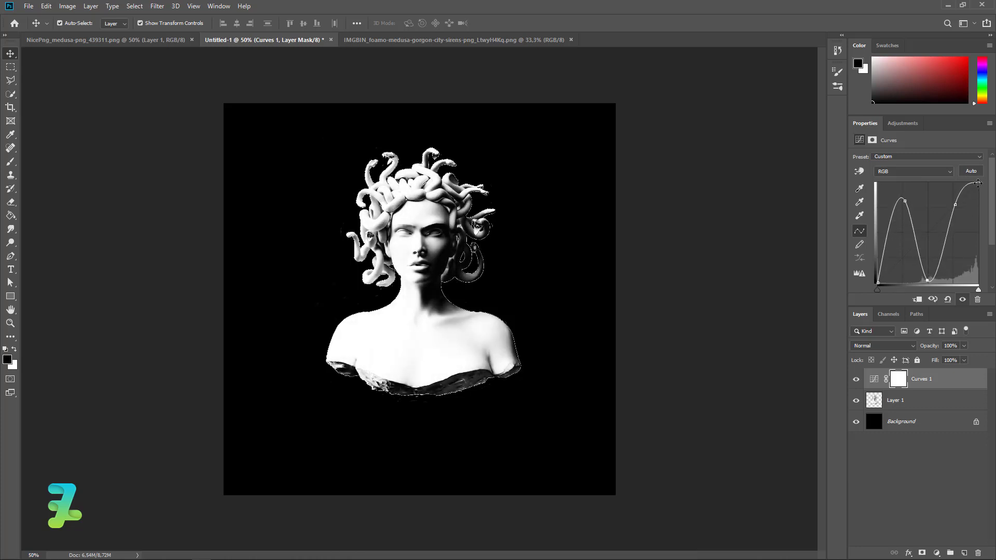
left_click_drag(977, 183, 978, 283)
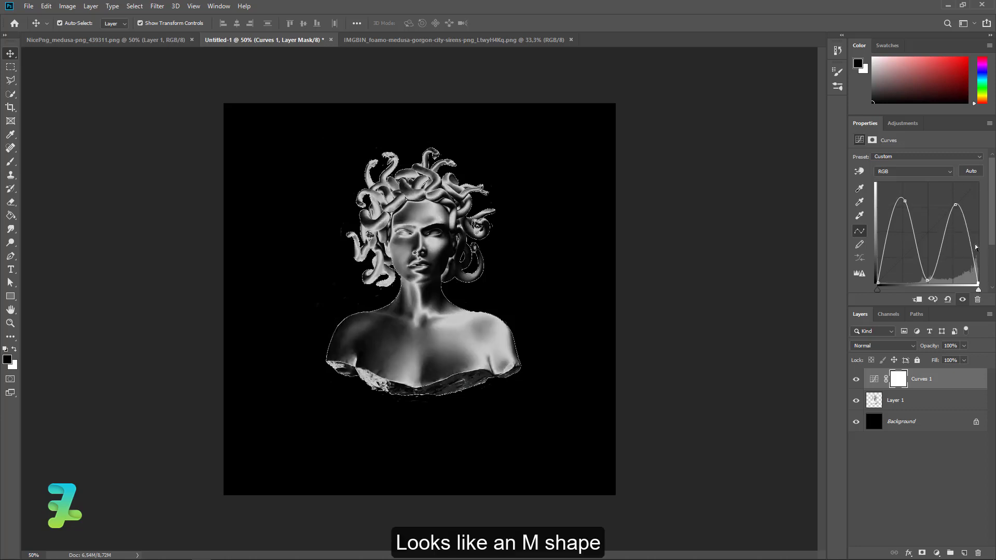
Step: Add four more points to the M-shaped curve, one about halfway up each of its slopes
left_click(955, 204)
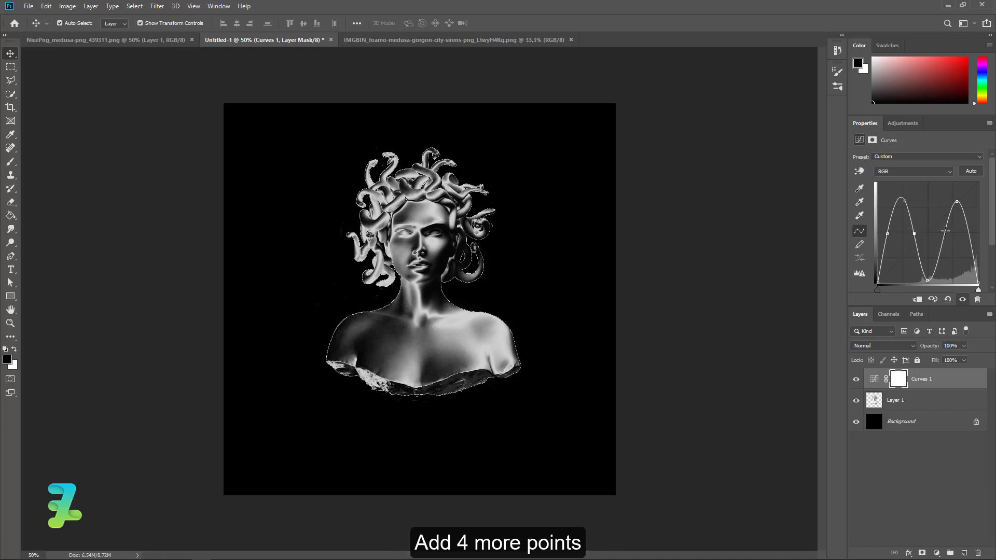
left_click(967, 234)
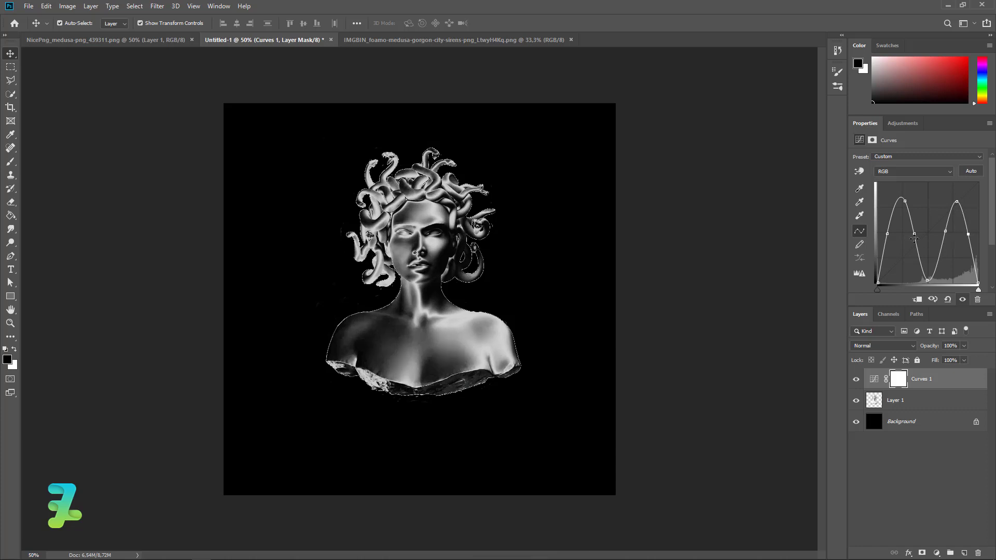
left_click(887, 232)
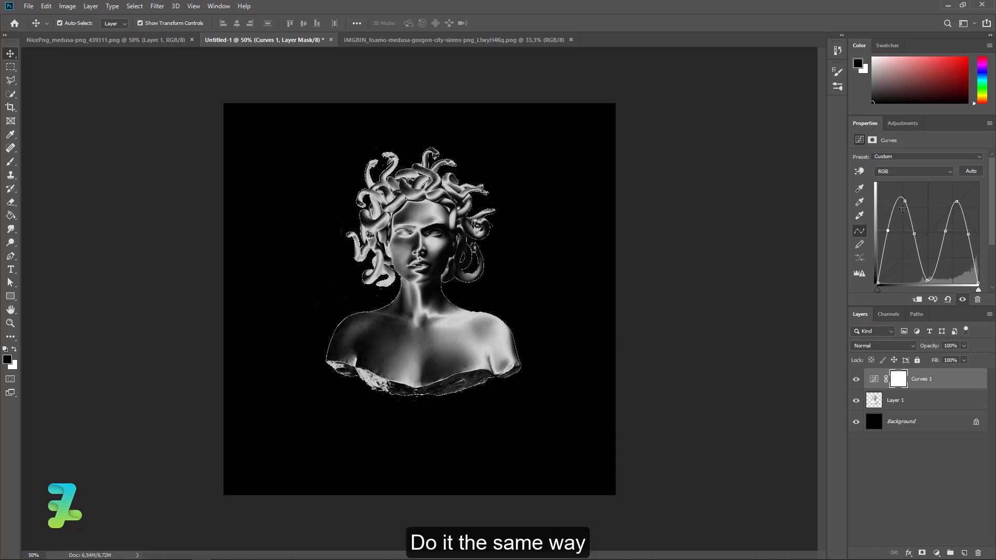
Step: Reshape the RGB curve into four tall peaks separated by three deep valleys to give the statue metallic reflections
left_click_drag(904, 202, 907, 279)
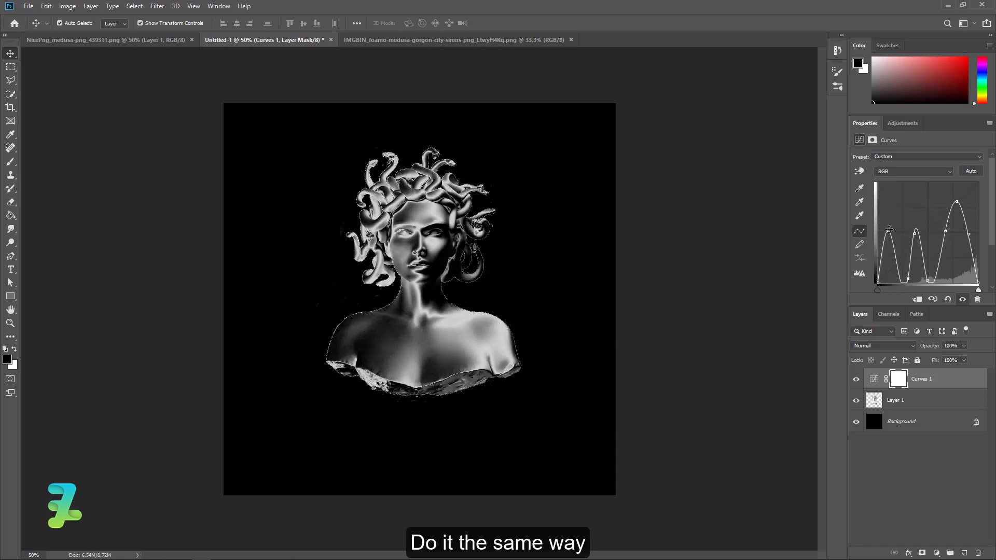
left_click_drag(886, 232, 890, 195)
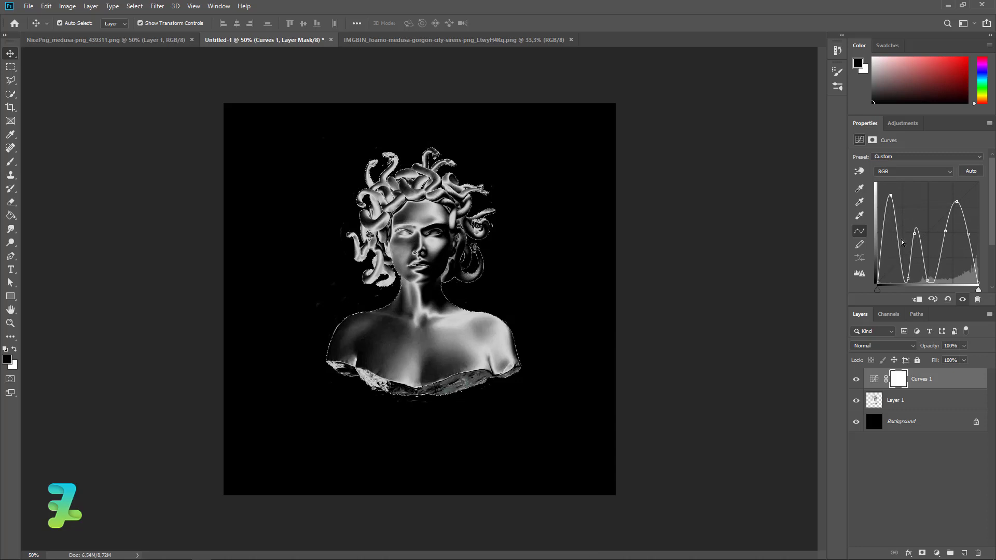
left_click_drag(912, 233, 917, 211)
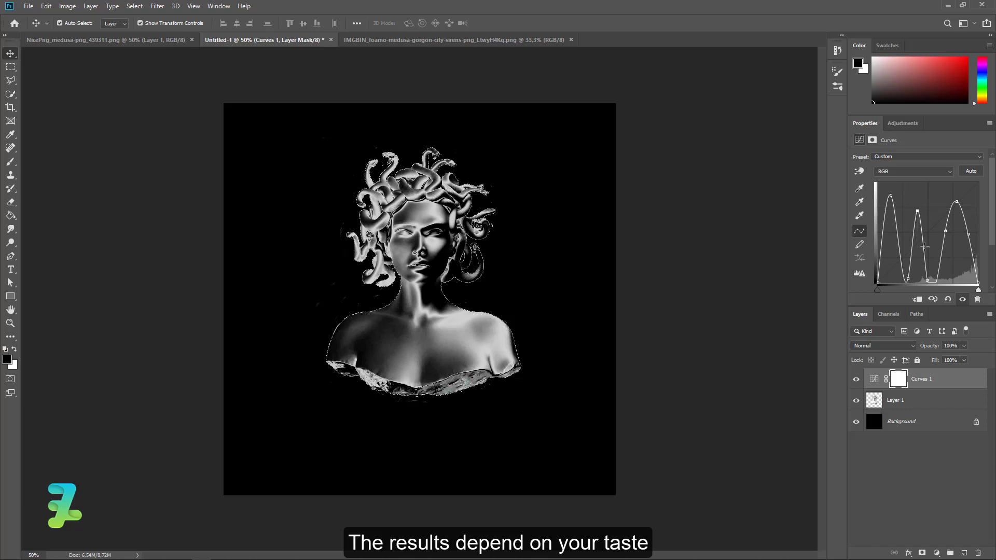
left_click_drag(925, 282, 934, 280)
left_click_drag(945, 230, 955, 275)
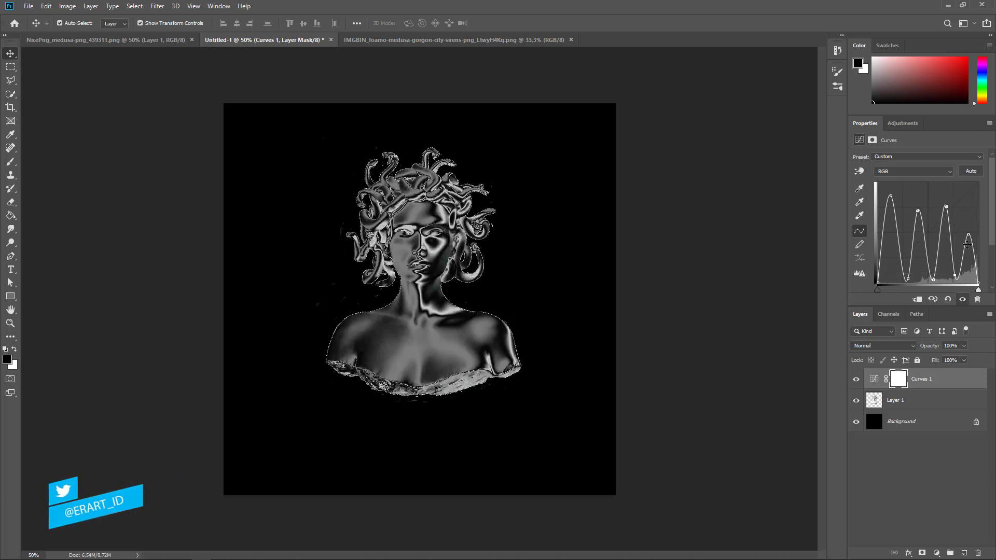
left_click_drag(968, 232, 968, 206)
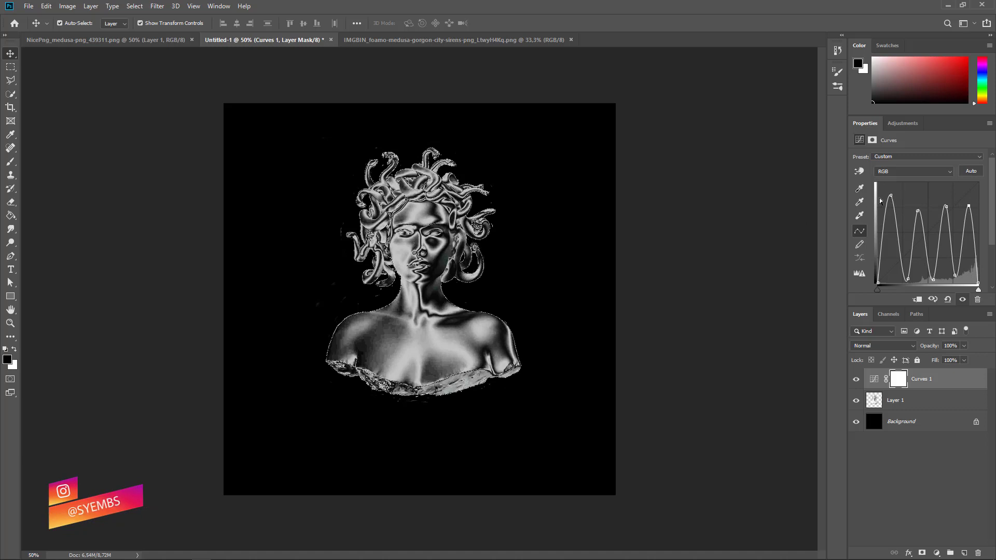
Step: Fine-tune the curve by lowering the darkest-tone peak strongly, shifting the first valley and slightly raising the other peaks
left_click_drag(891, 196, 891, 236)
left_click_drag(907, 271, 904, 275)
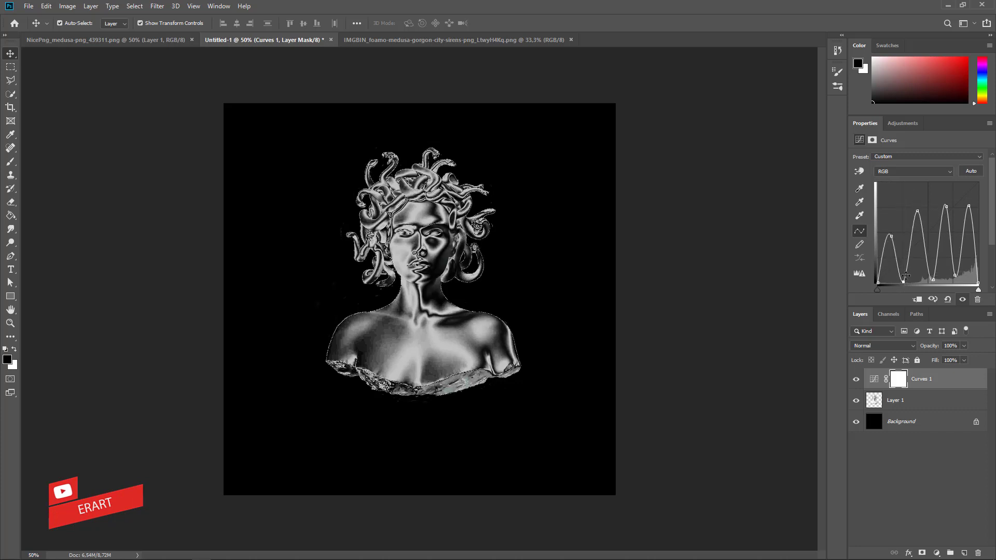
left_click_drag(916, 210, 943, 190)
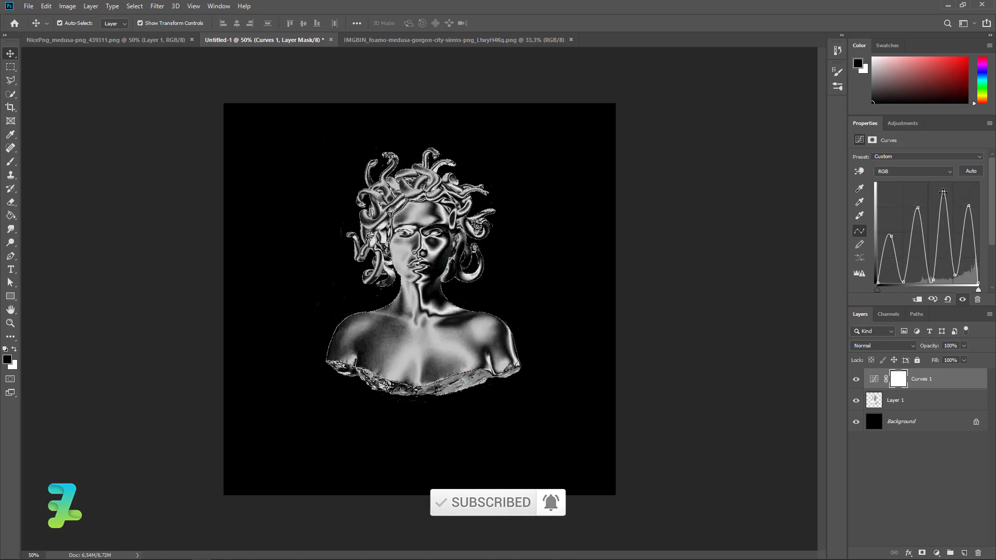
left_click_drag(944, 189, 967, 203)
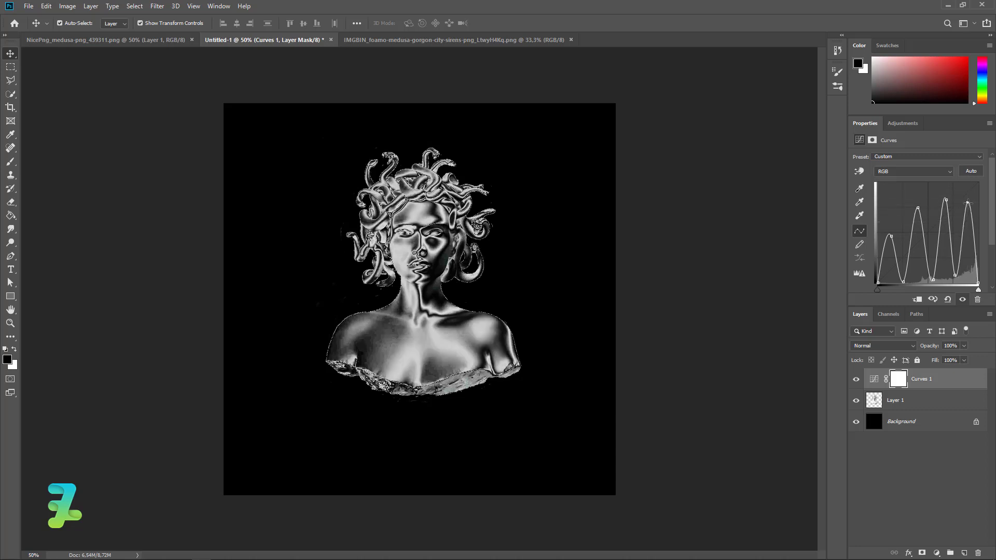
left_click_drag(889, 236, 888, 266)
Step: Erase the leftover specks on Layer 1 beside the neck, below the snake hair, with the size 50 Eraser
left_click(870, 401)
left_click(11, 201)
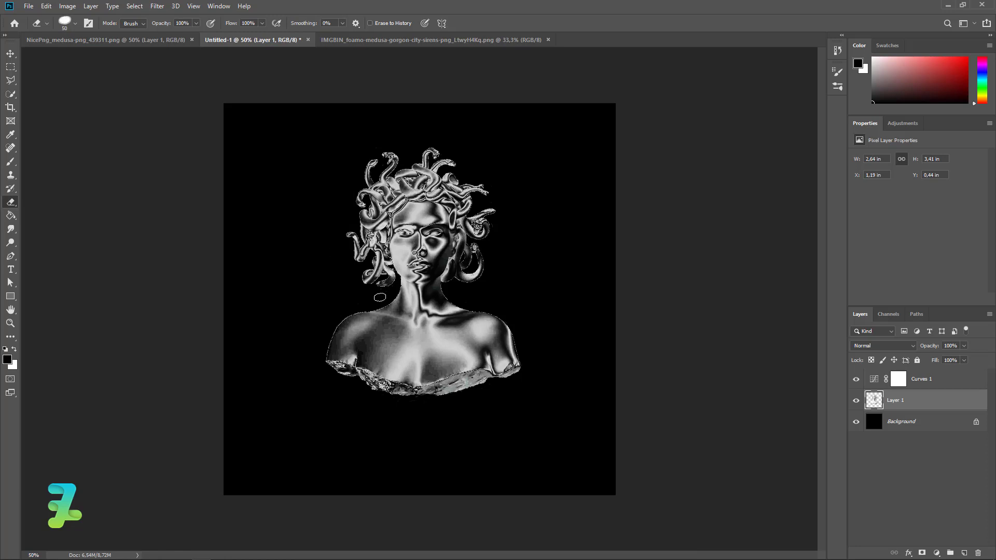
left_click_drag(379, 295, 390, 296)
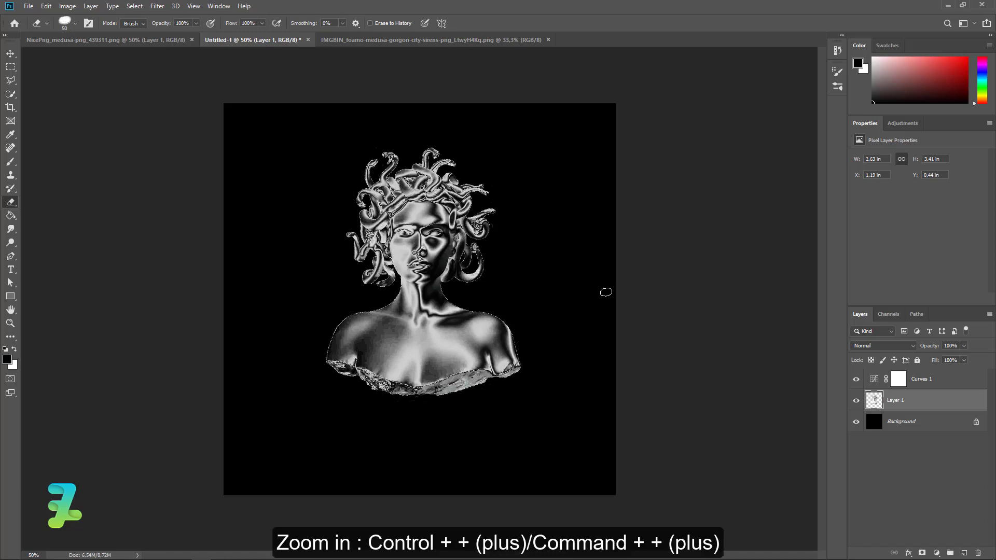
Step: Reduce the Eraser size to 25 and clean up the fine specks around the snake hair on Layer 1
key("ctrl+plus")
key("ctrl+plus")
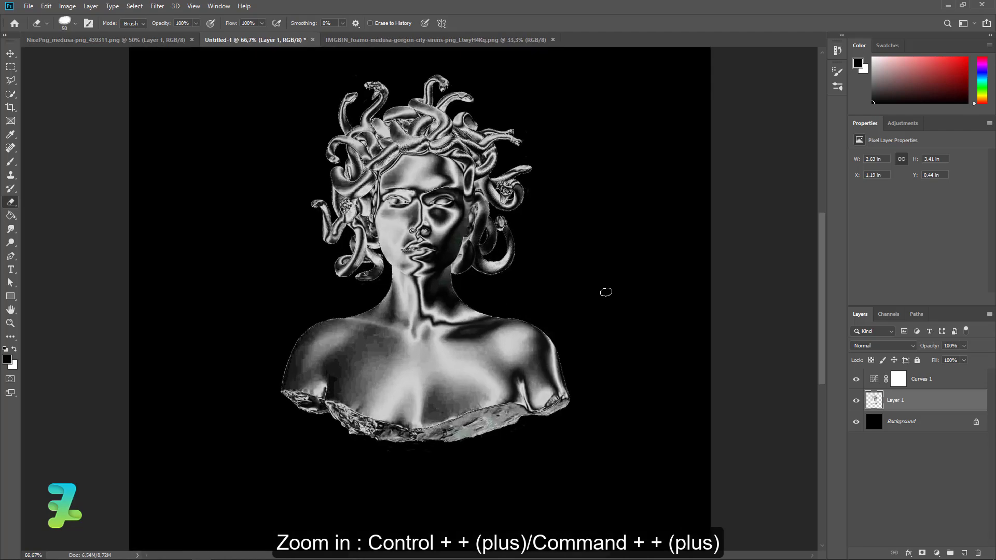
scroll(607, 292, "up", 3)
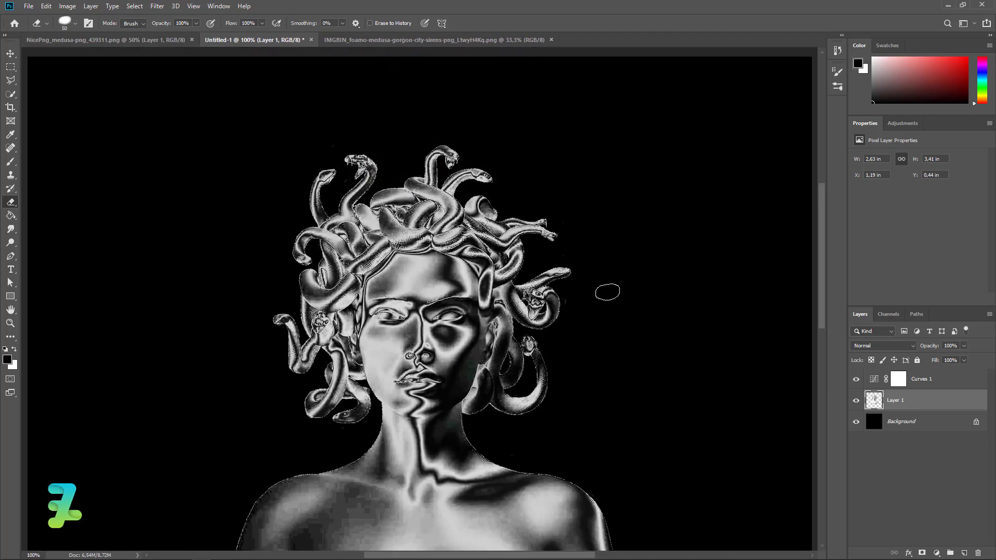
key("bracketleft")
key("bracketleft")
key("bracketleft")
key("bracketleft")
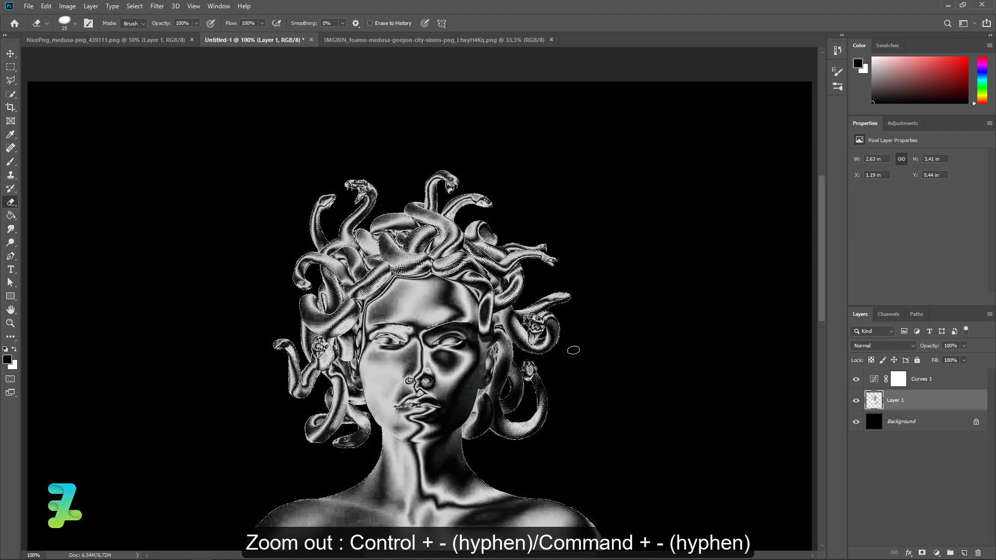
key("ctrl+minus")
key("ctrl+minus")
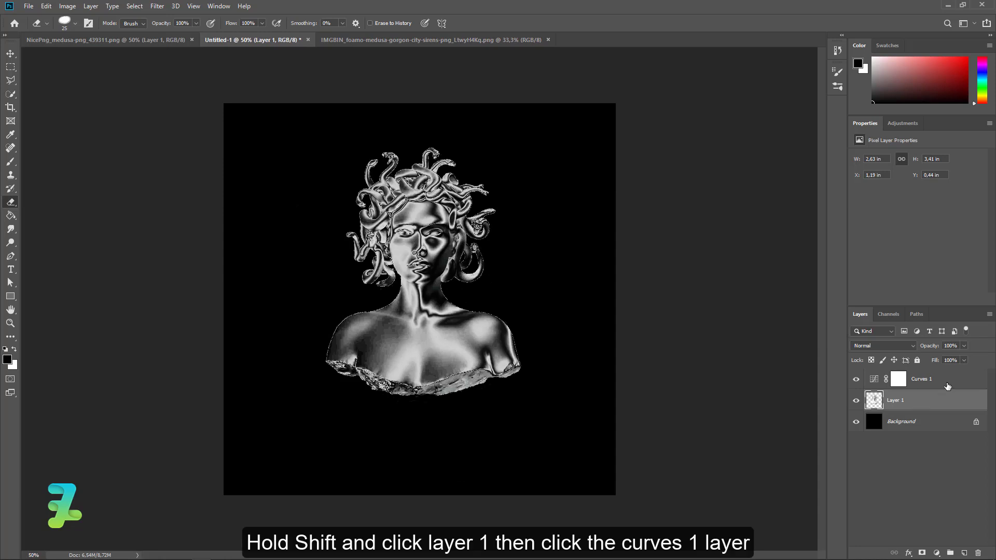
Step: Create a merged copy of Curves 1 and Layer 1 while keeping the originals, and place it between Layer 1 and Background
left_click(945, 386, "shift")
left_click(855, 422)
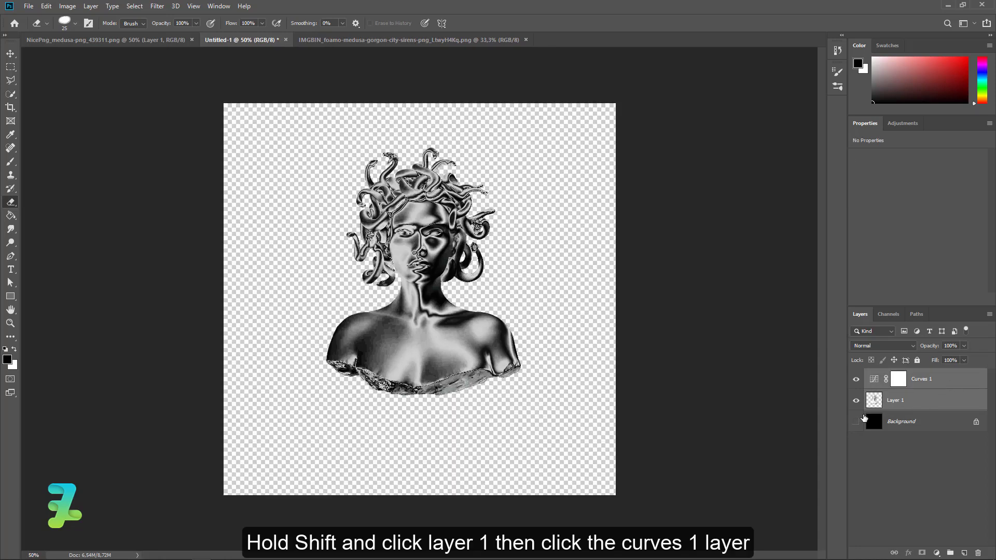
key("ctrl+e")
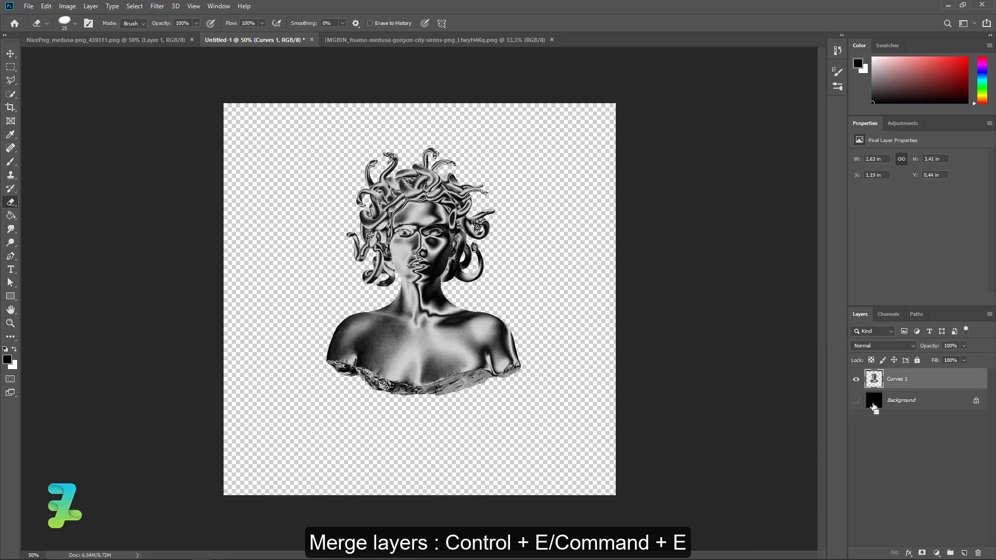
key("ctrl+z")
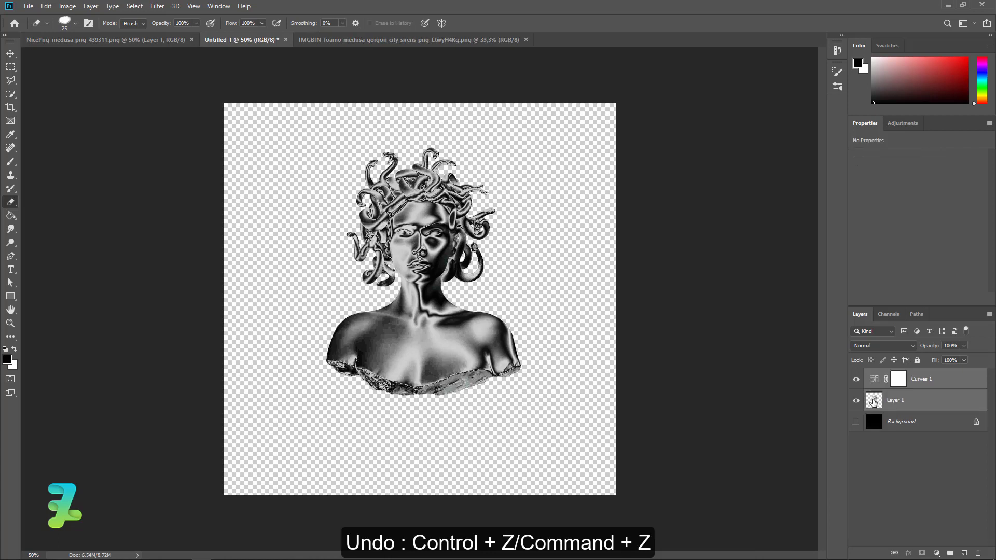
key("ctrl+alt+e")
left_click_drag(874, 381, 856, 424)
left_click(855, 443)
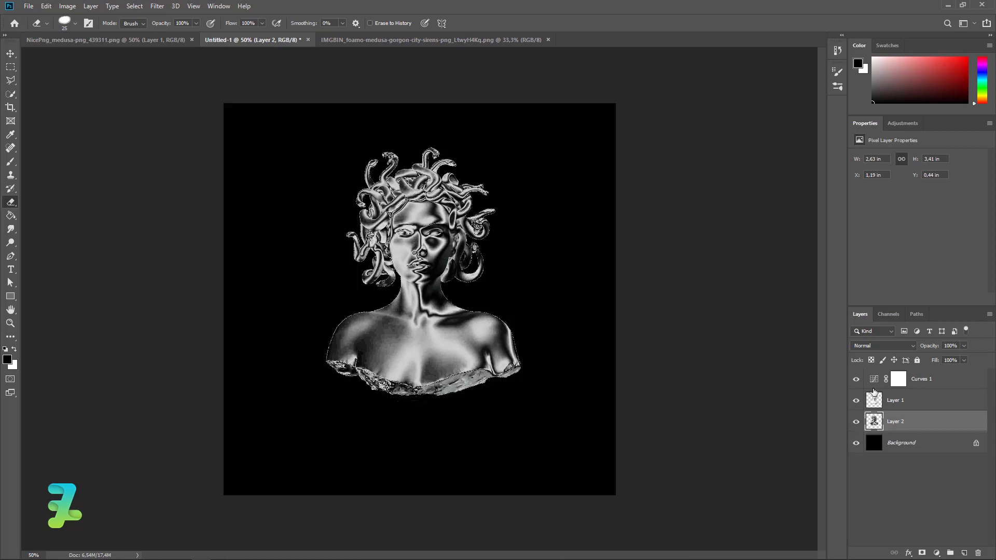
Step: Reshape the Curves 1 adjustment by strongly lowering the second and third peaks and slightly raising the brightest-tone peak
left_click(874, 381)
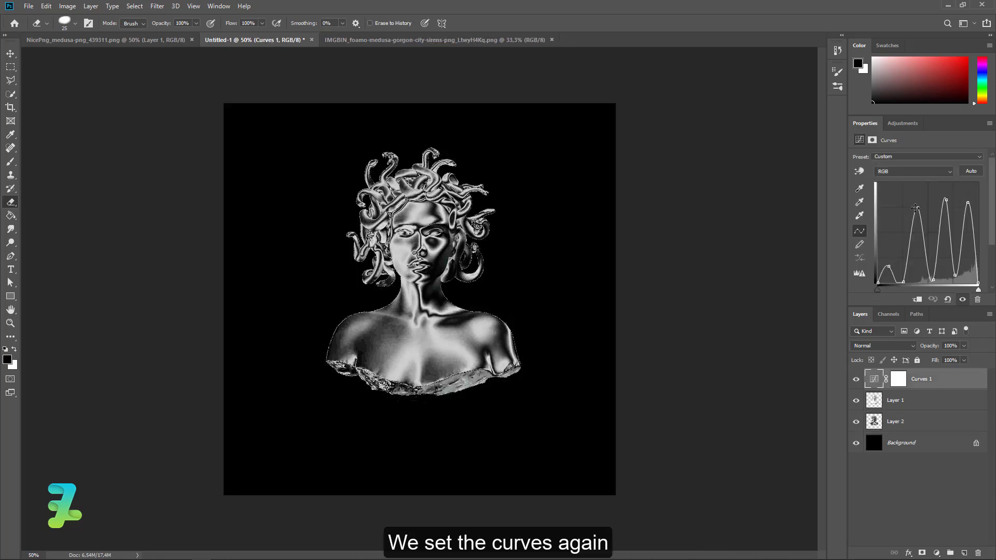
left_click_drag(917, 207, 918, 251)
left_click_drag(944, 200, 944, 236)
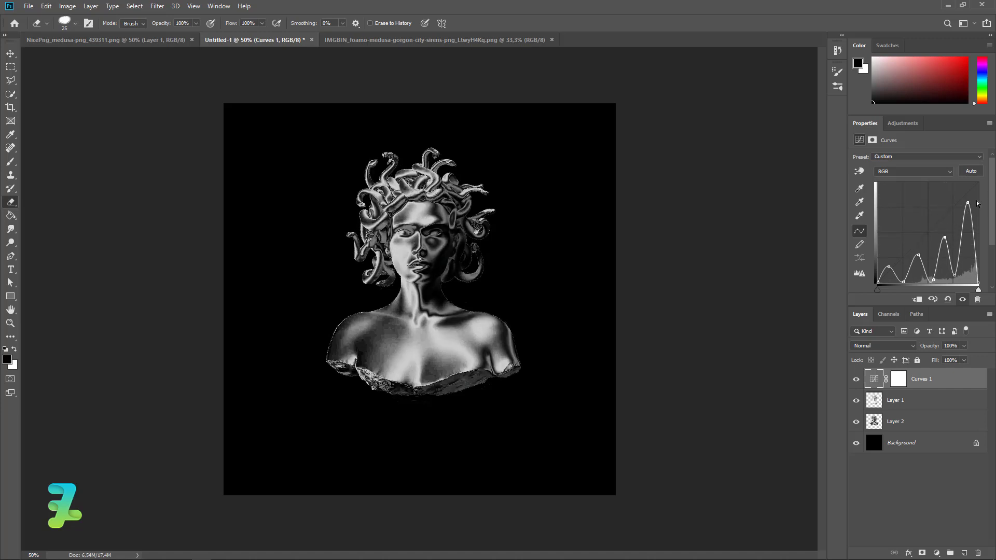
mouse_move(968, 202)
left_mouse_down()
mouse_move(968, 232)
mouse_move(967, 192)
left_mouse_up()
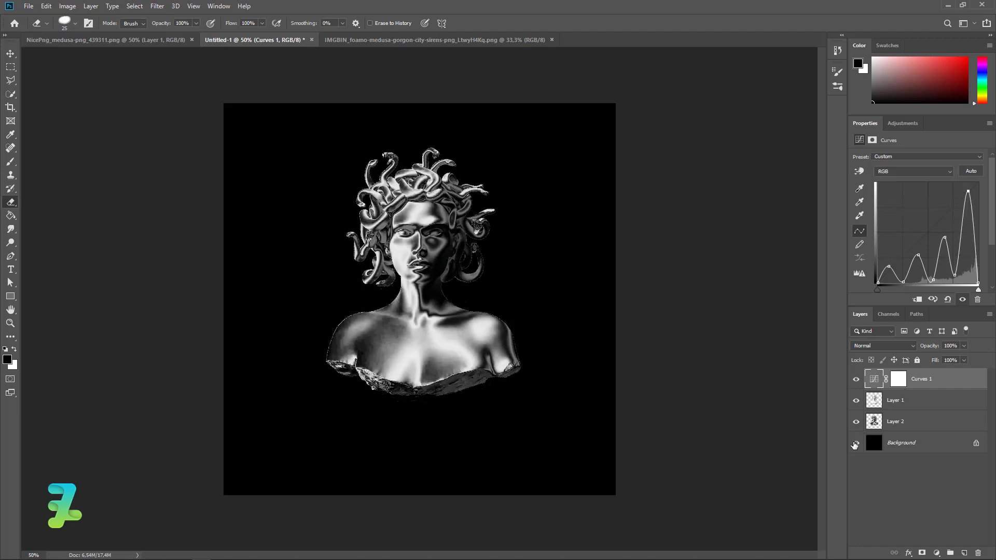
Step: Merge Curves 1 with Layer 1, keeping Layer 2 and Background separate and visible, and compare the merged version with Layer 2
left_click(854, 444)
left_click(856, 421)
left_click(928, 404, "shift")
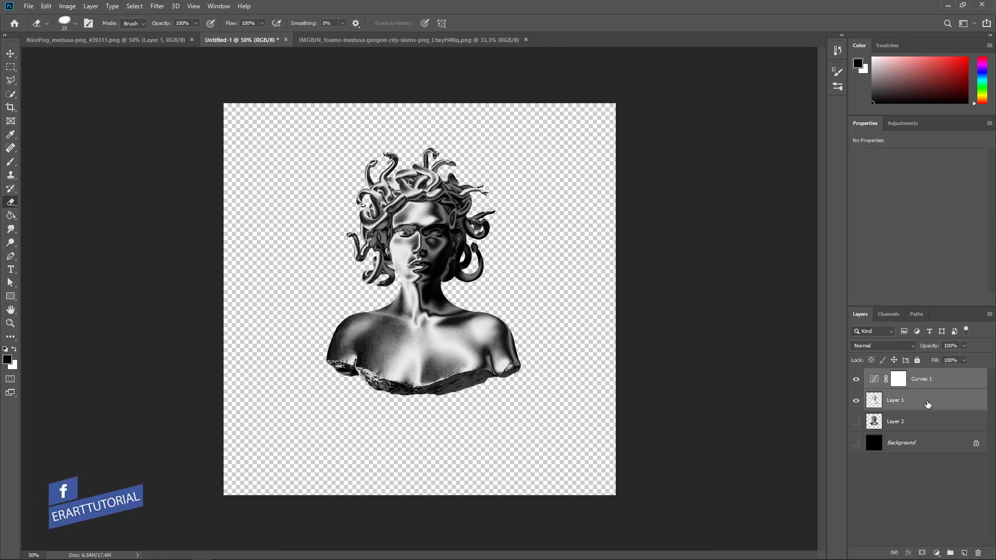
key("ctrl+e")
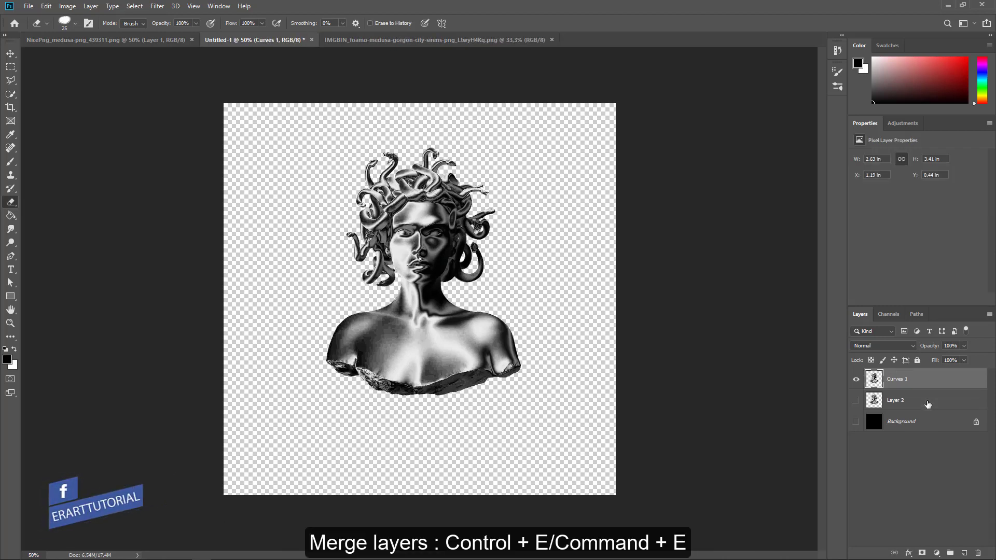
left_click(855, 421)
left_click(855, 400)
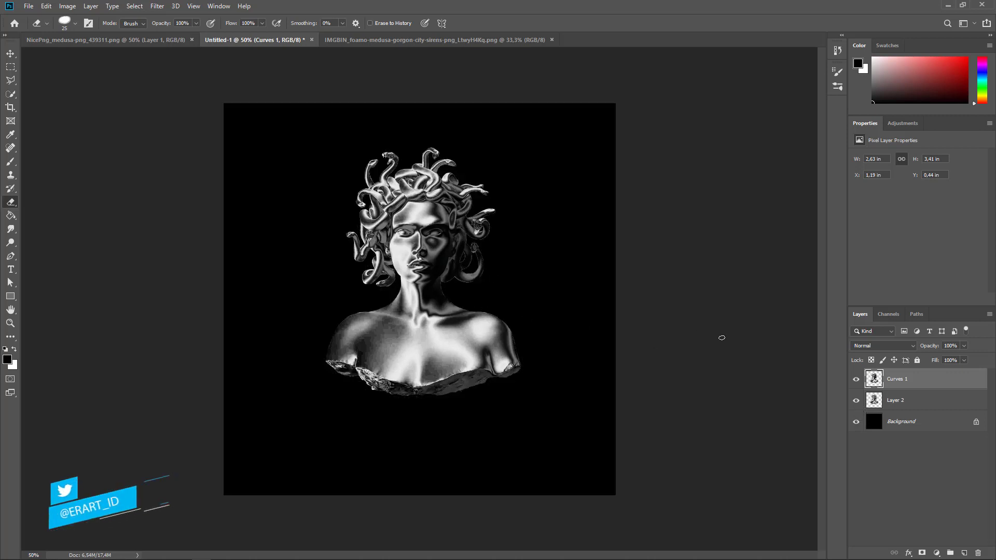
left_click(855, 380)
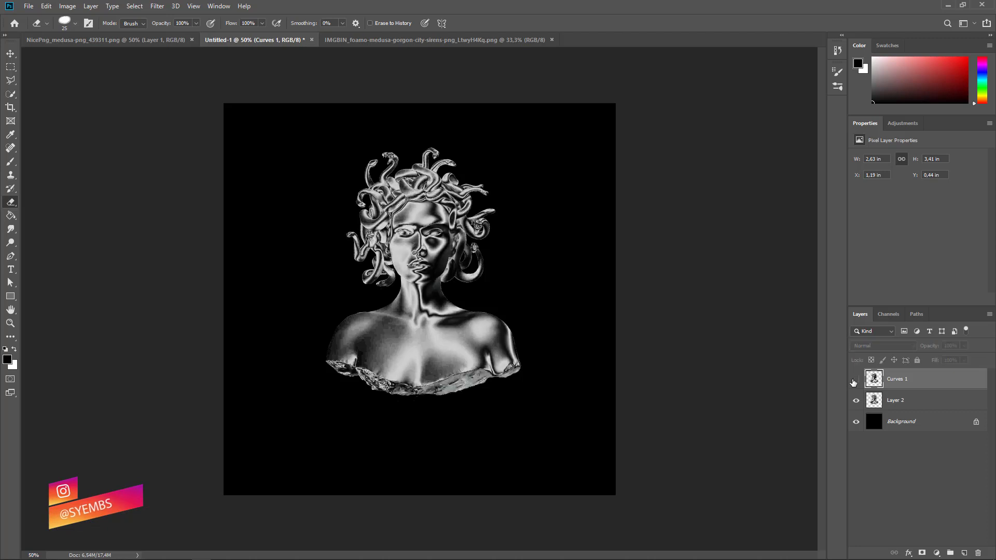
left_click(855, 382)
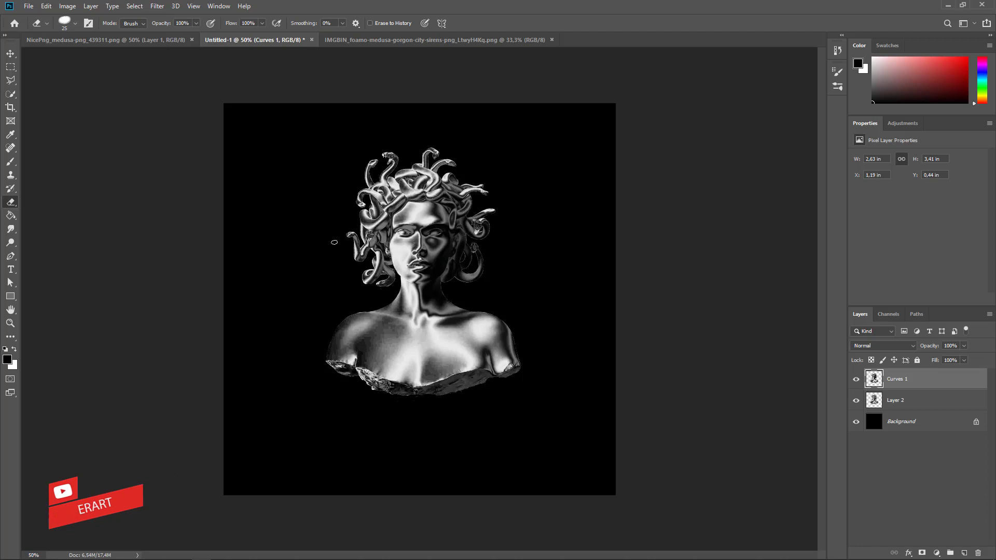
Step: Add a layer mask to Curves 1 and paint black with a size 200 brush over the shadowed face side, adjacent snakes and bust's lower edge
left_click(922, 553)
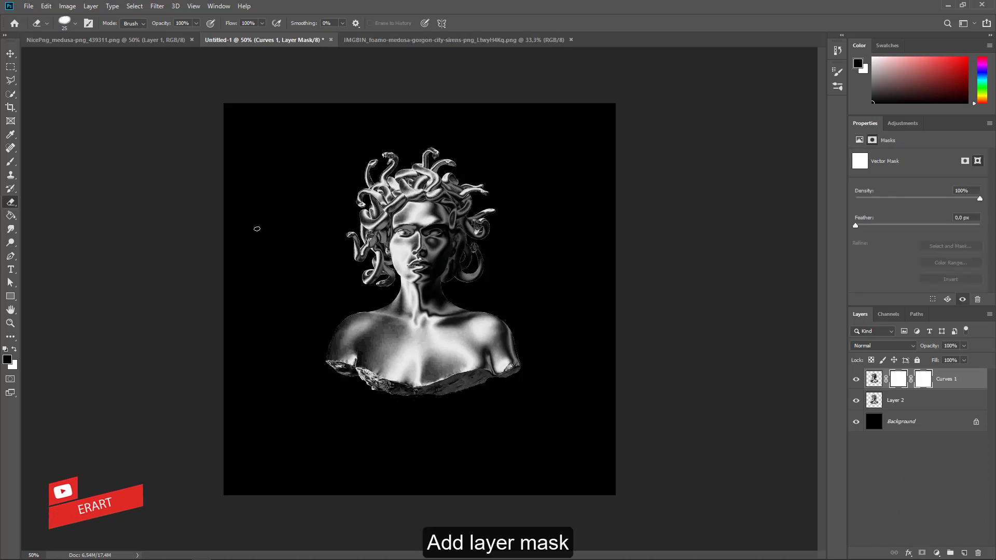
left_click(10, 161)
key("bracketleft")
key("bracketleft")
key("bracketleft")
key("bracketleft")
key("bracketleft")
key("bracketleft")
key("bracketleft")
key("bracketleft")
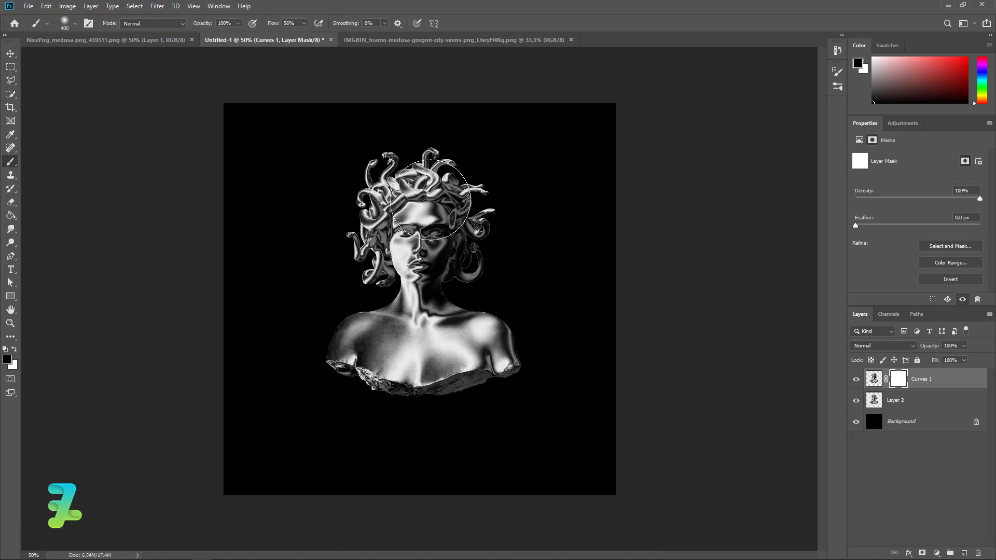
mouse_move(447, 223)
left_mouse_down()
mouse_move(444, 264)
mouse_move(425, 206)
mouse_move(442, 233)
mouse_move(395, 215)
mouse_move(396, 225)
mouse_move(449, 242)
left_mouse_up()
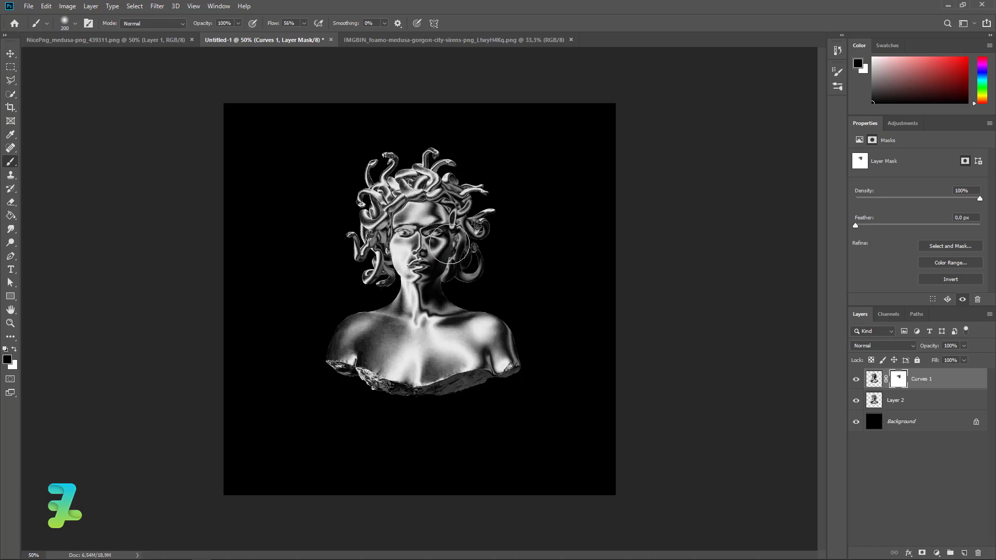
left_click_drag(490, 279, 491, 272)
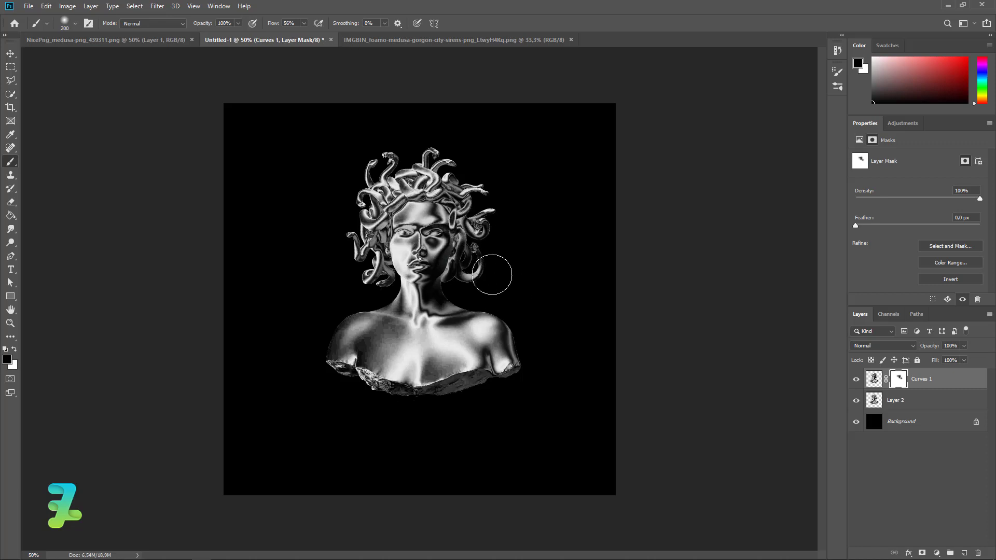
mouse_move(536, 309)
left_mouse_down()
mouse_move(531, 339)
mouse_move(514, 329)
mouse_move(520, 383)
mouse_move(512, 368)
mouse_move(494, 389)
mouse_move(451, 406)
mouse_move(447, 387)
mouse_move(345, 395)
mouse_move(344, 383)
mouse_move(320, 376)
mouse_move(385, 405)
mouse_move(350, 377)
mouse_move(405, 408)
mouse_move(484, 406)
mouse_move(504, 394)
mouse_move(396, 399)
left_mouse_up()
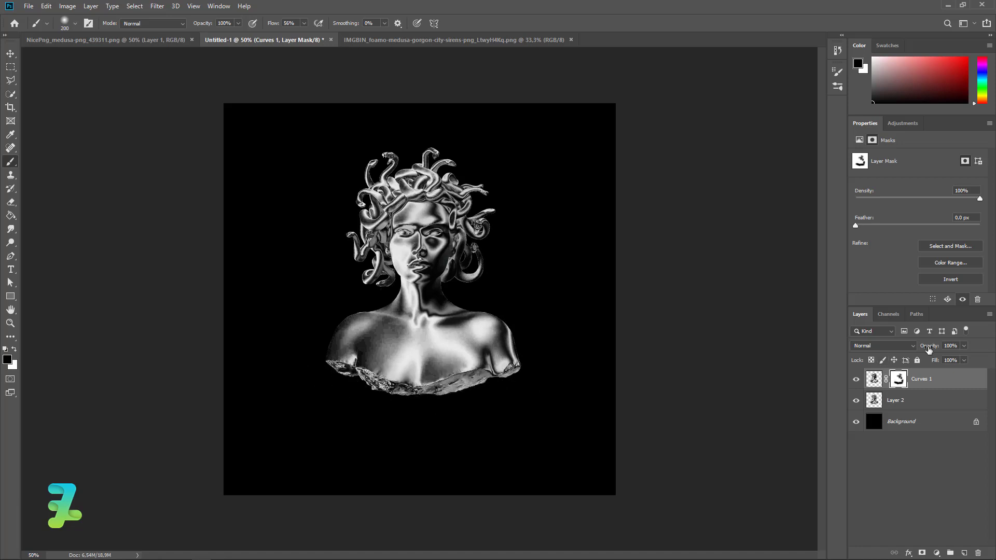
Step: Convert the Curves 1 and Layer 2 layers together into one smart object
left_click(936, 400, "shift")
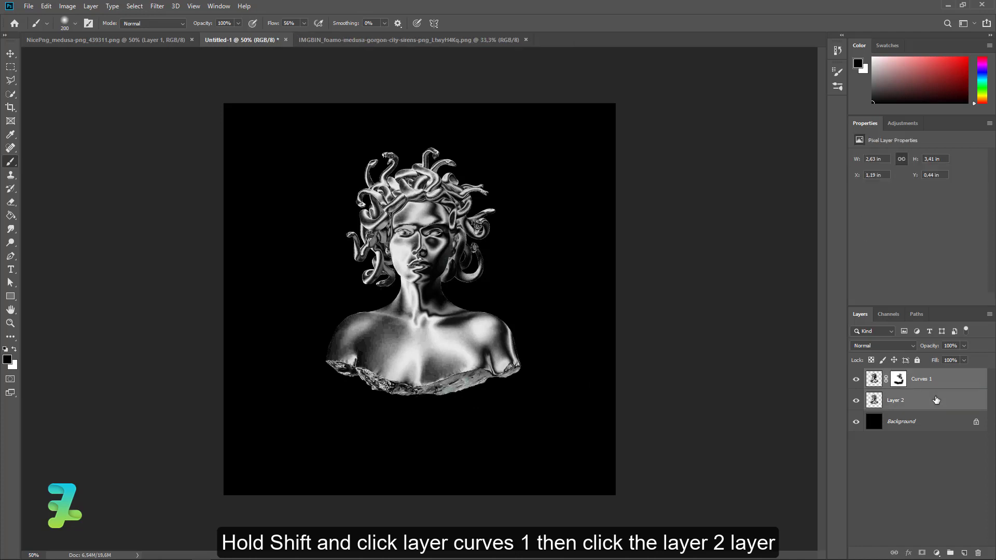
right_click(936, 400)
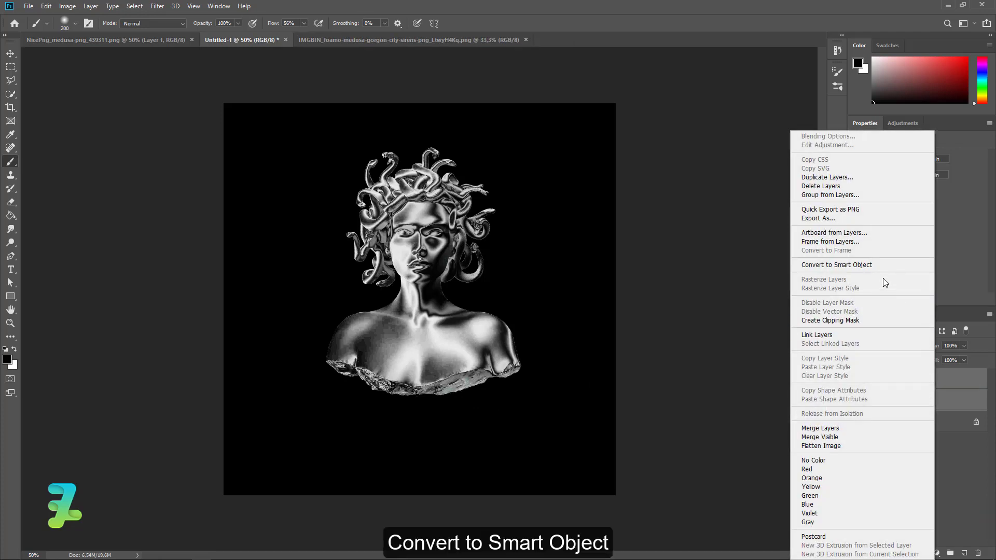
left_click(876, 266)
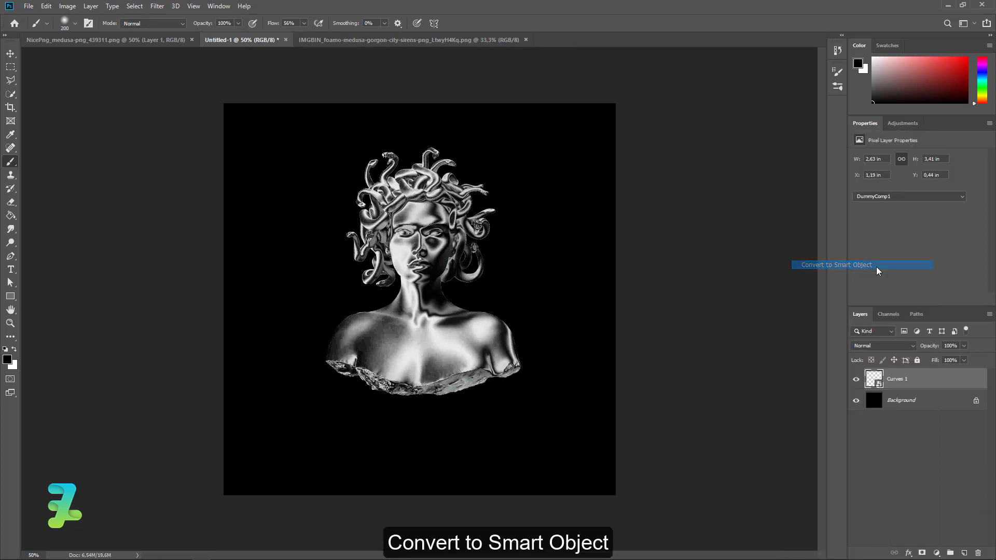
Step: Add a Color Balance adjustment clipped to the statue, with midtones Cyan-Red +20, Magenta-Green -18 and Yellow-Blue -88
left_click(936, 549)
left_click(926, 462)
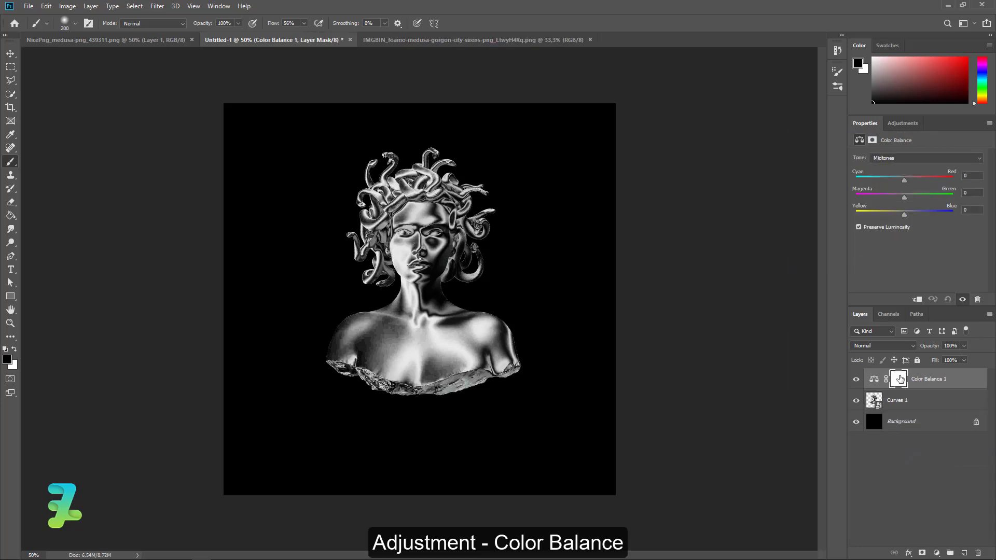
left_click(917, 299)
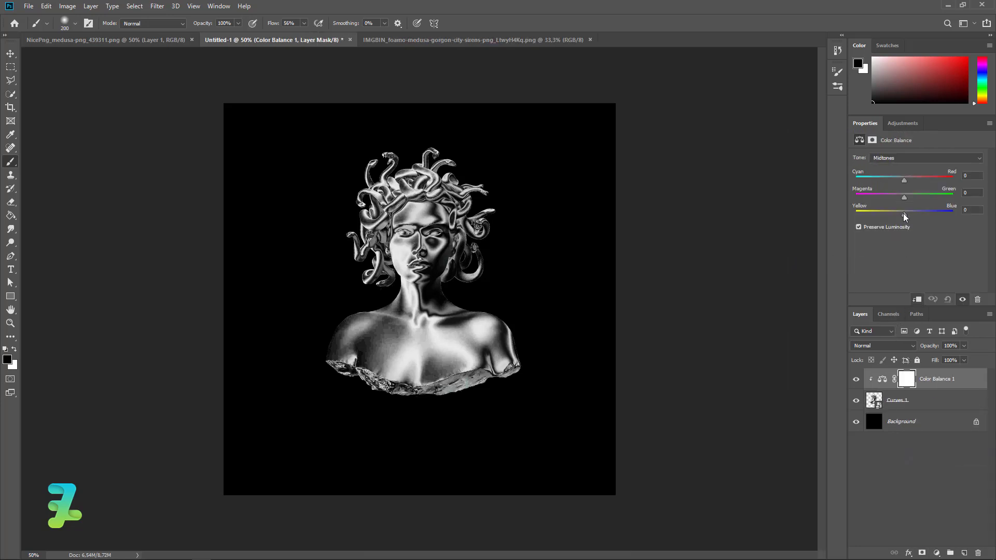
left_click_drag(904, 213, 907, 182)
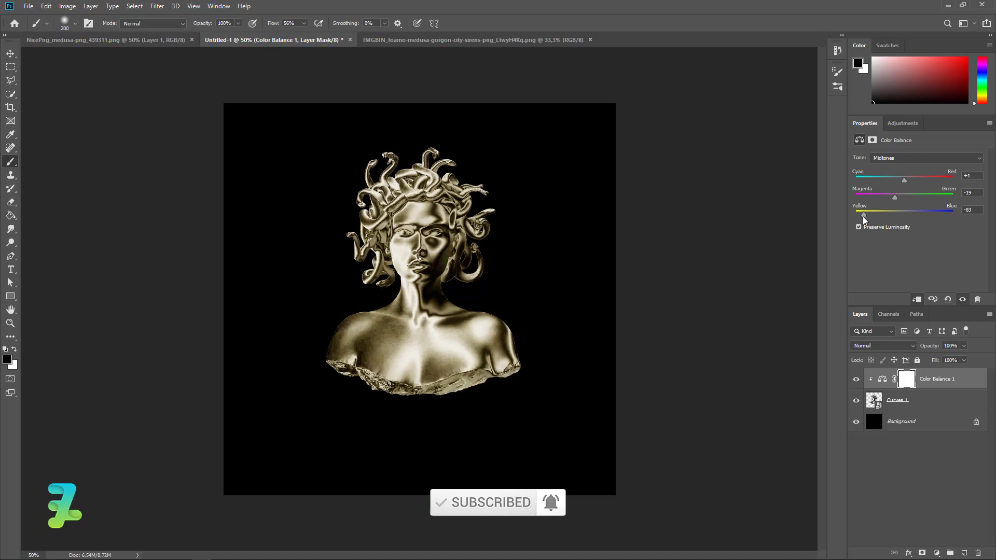
left_click_drag(862, 216, 861, 215)
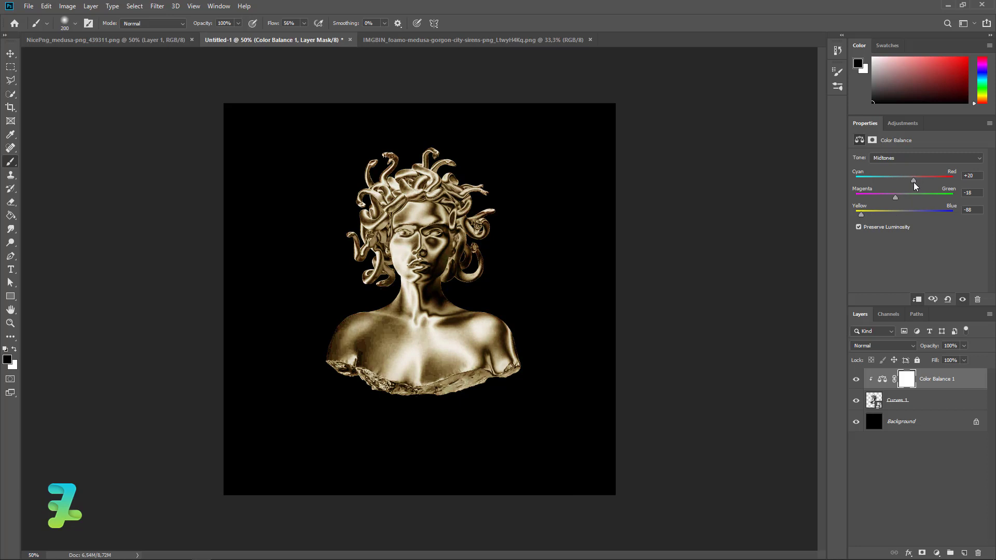
Step: Copy the medusa lettering from NicePng_medusa-png_439311.png into the statue document, then close the lettering file
left_click(10, 54)
left_click(63, 42)
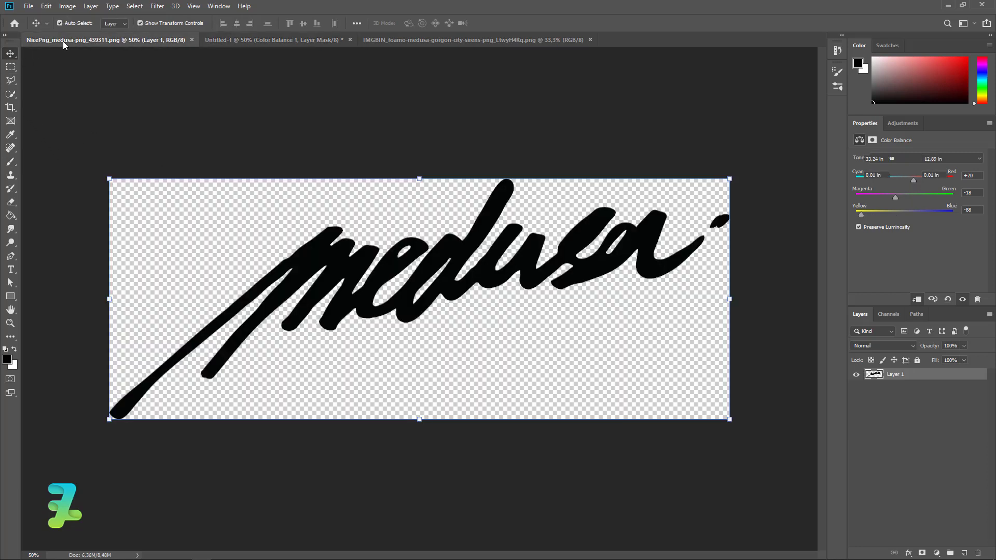
right_click(63, 41)
left_click(103, 82)
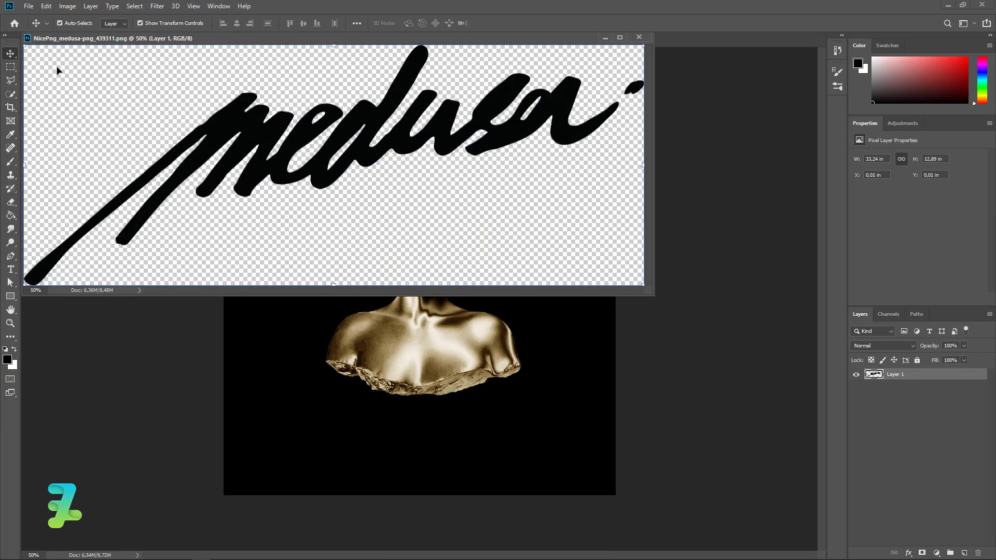
left_click_drag(300, 140, 333, 412)
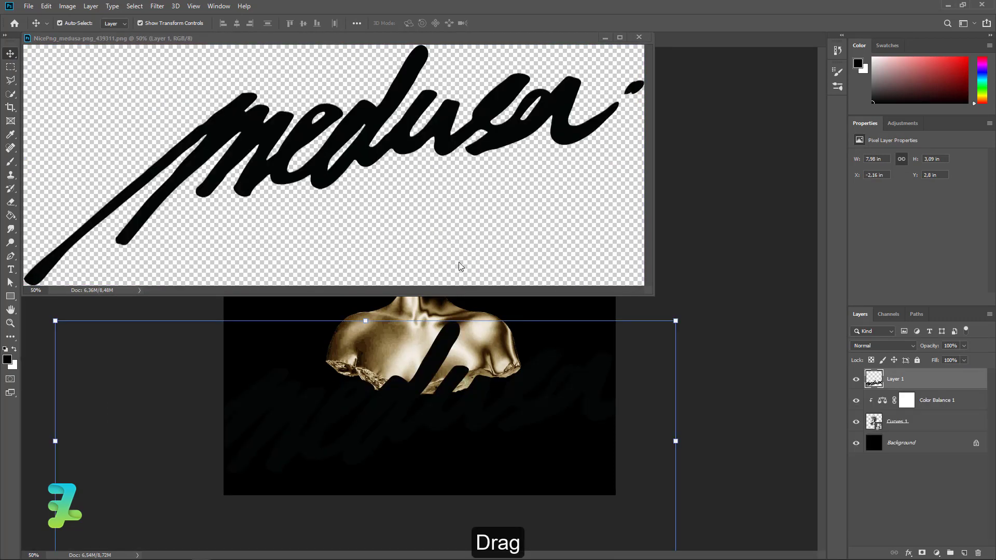
left_click(638, 37)
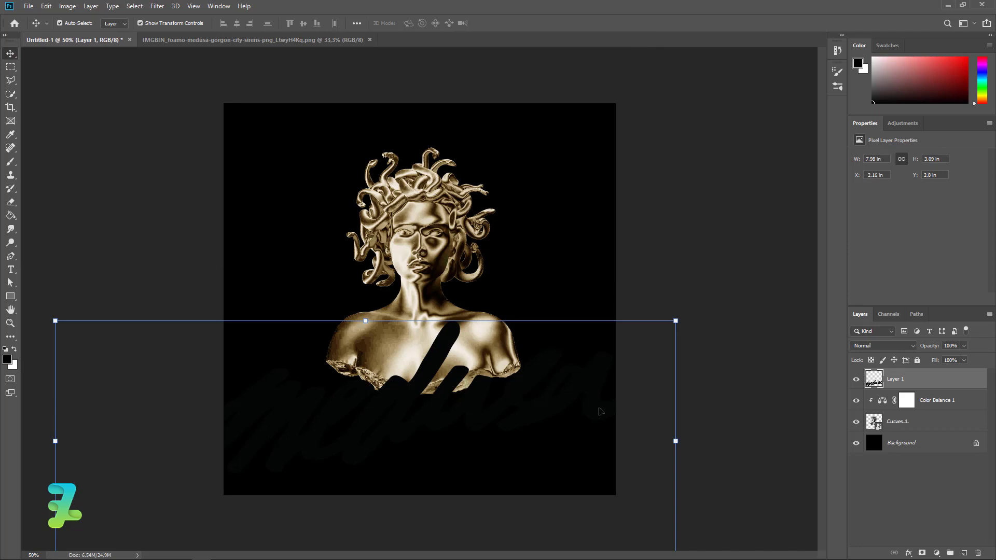
Step: Scale the medusa lettering to about 3.34 by 1.3 in and position it just below the bust
left_click_drag(675, 321, 445, 410)
left_click_drag(387, 438, 566, 366)
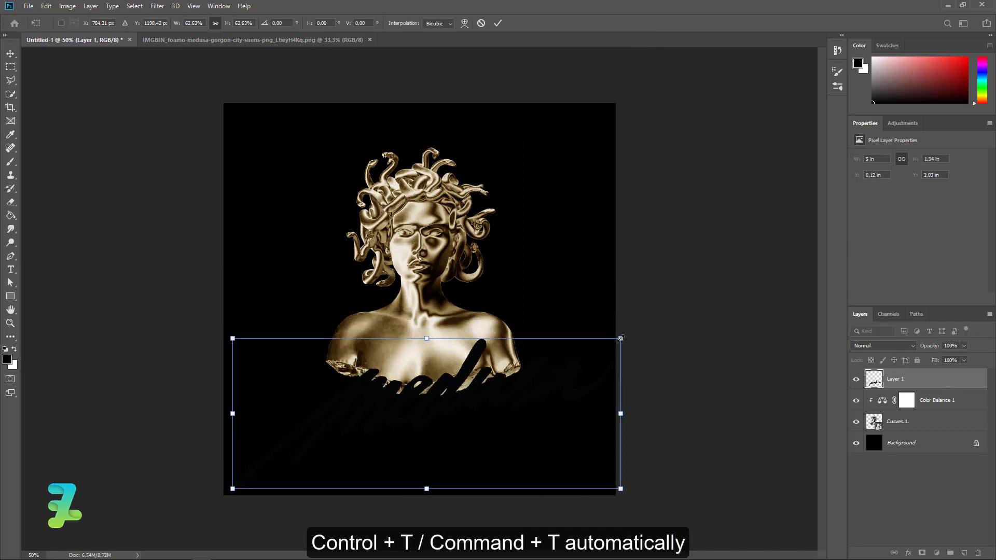
left_click_drag(621, 338, 493, 386)
left_click_drag(395, 438, 438, 426)
left_click(10, 54)
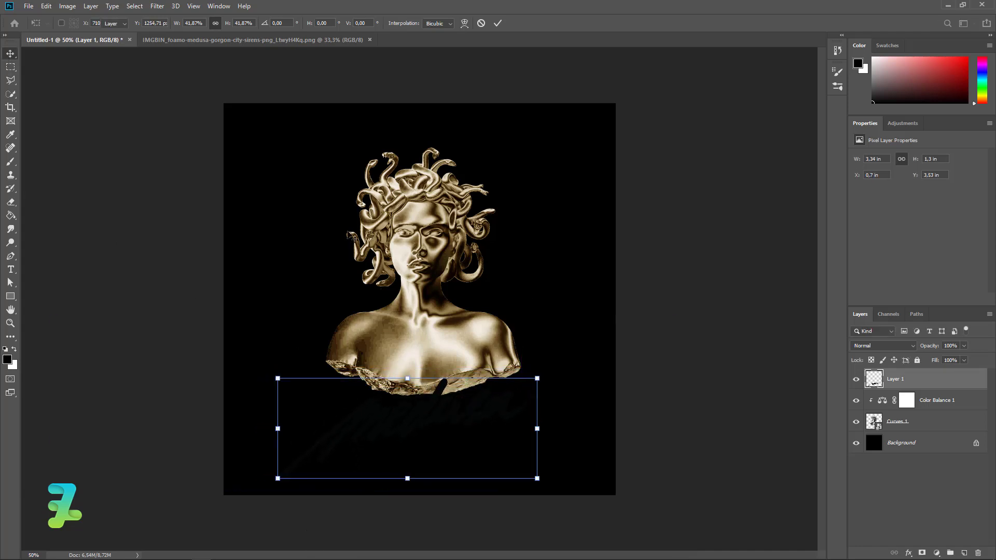
Step: Add a Bevel & Emboss effect to the medusa lettering layer: Inner Bevel, Smooth technique, depth 22%, size 16 px and soften 0 px
double_click(928, 382)
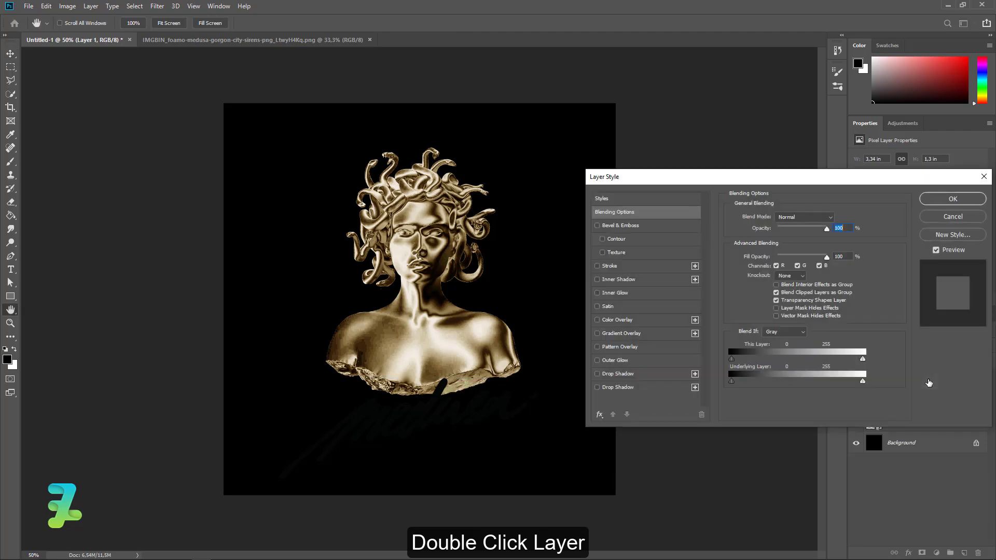
left_click(597, 227)
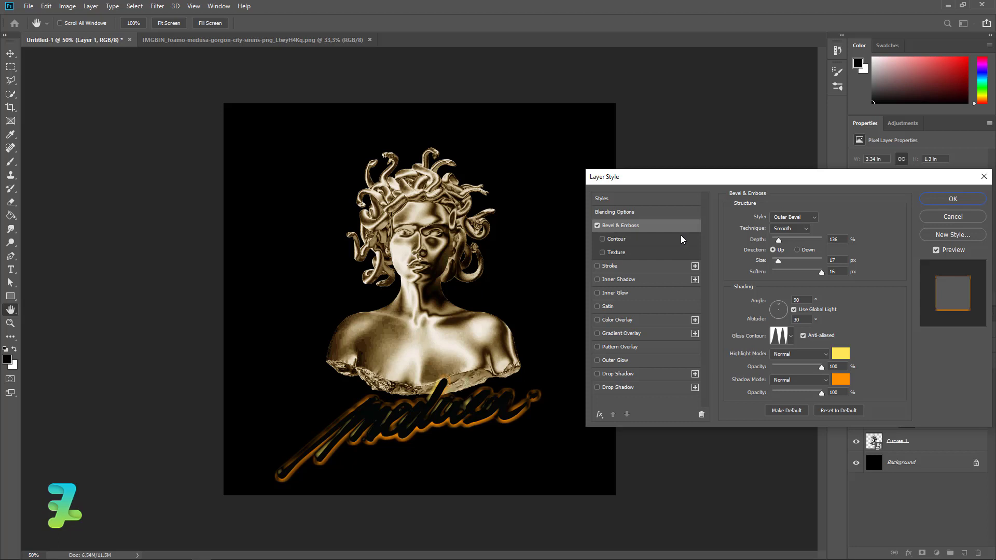
left_click(812, 218)
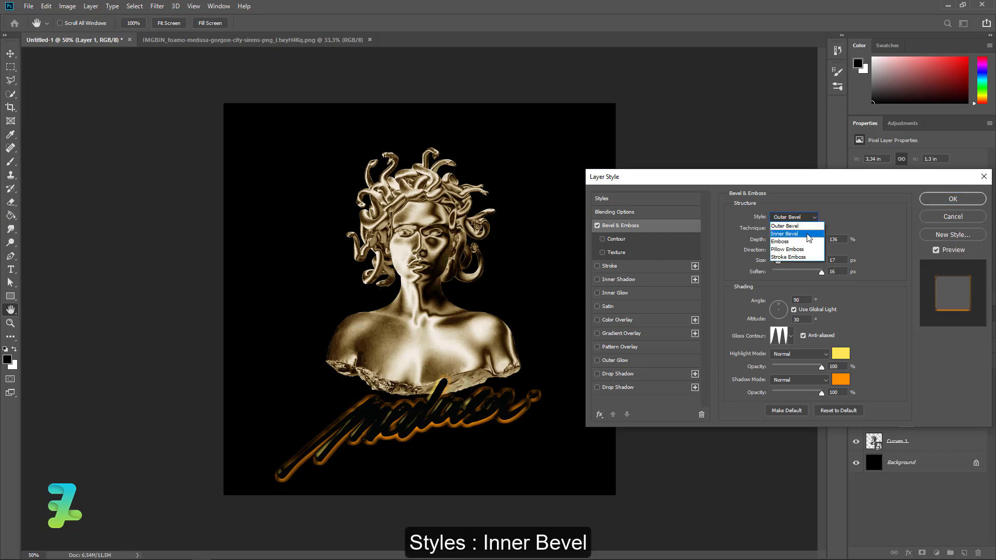
left_click(795, 230)
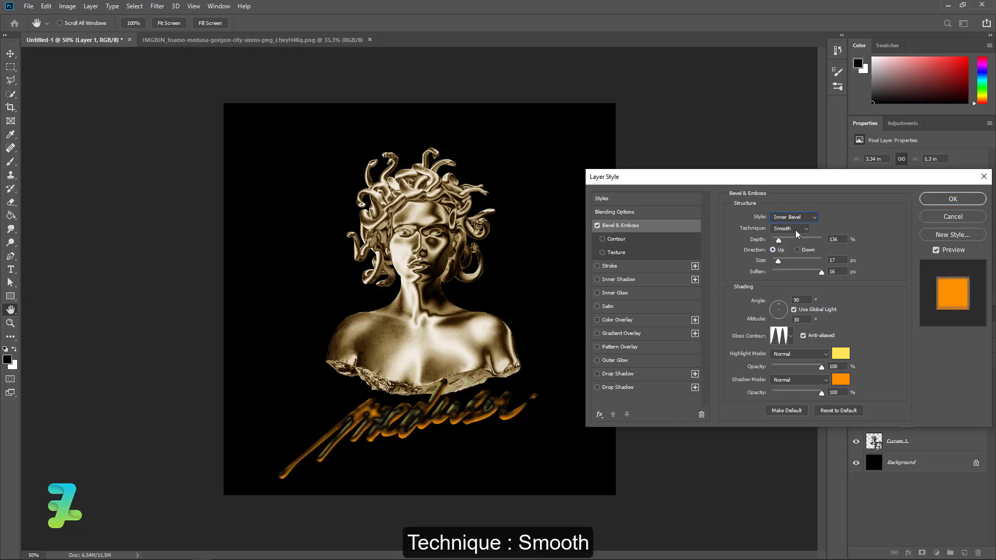
mouse_move(780, 241)
left_mouse_down()
mouse_move(788, 241)
mouse_move(773, 241)
left_mouse_up()
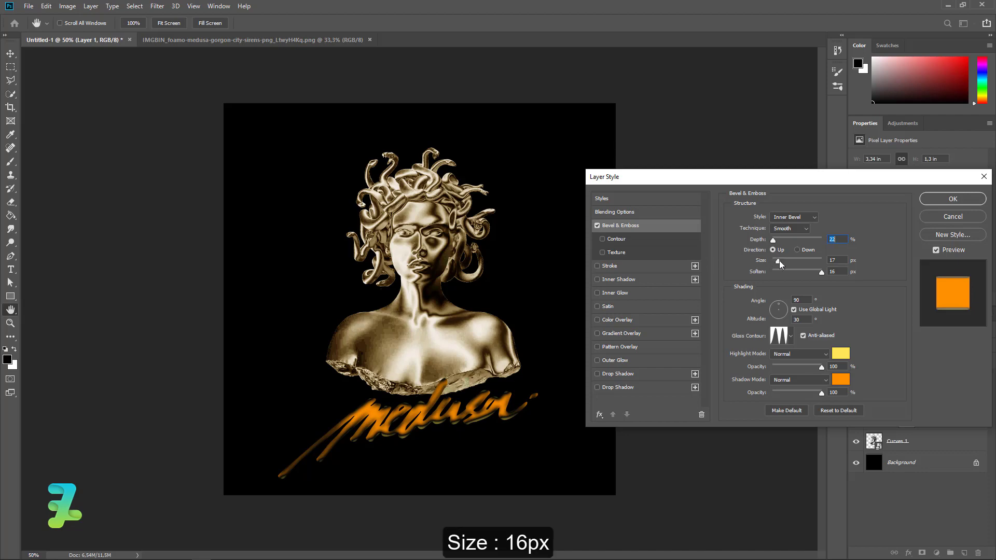
mouse_move(779, 260)
left_mouse_down()
mouse_move(766, 260)
mouse_move(778, 259)
left_mouse_up()
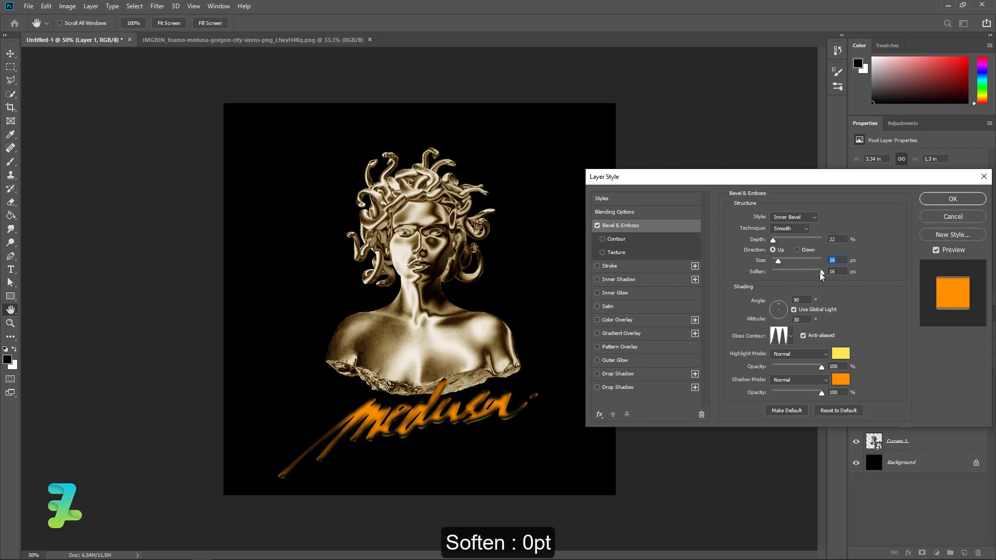
left_click_drag(809, 273, 757, 271)
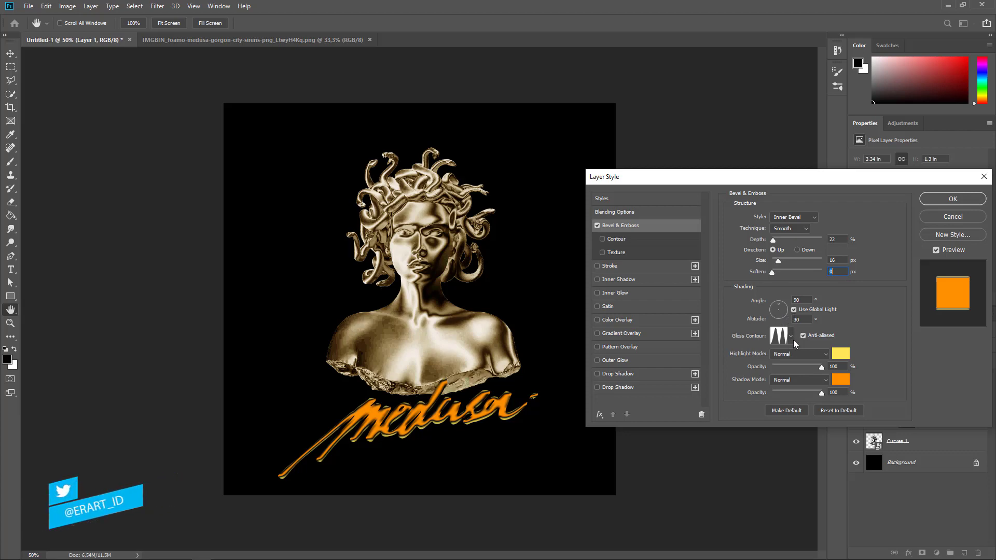
Step: Set the bevel highlight to white (ffffff) in Linear Dodge (Add) mode at 50% opacity
left_click(816, 354)
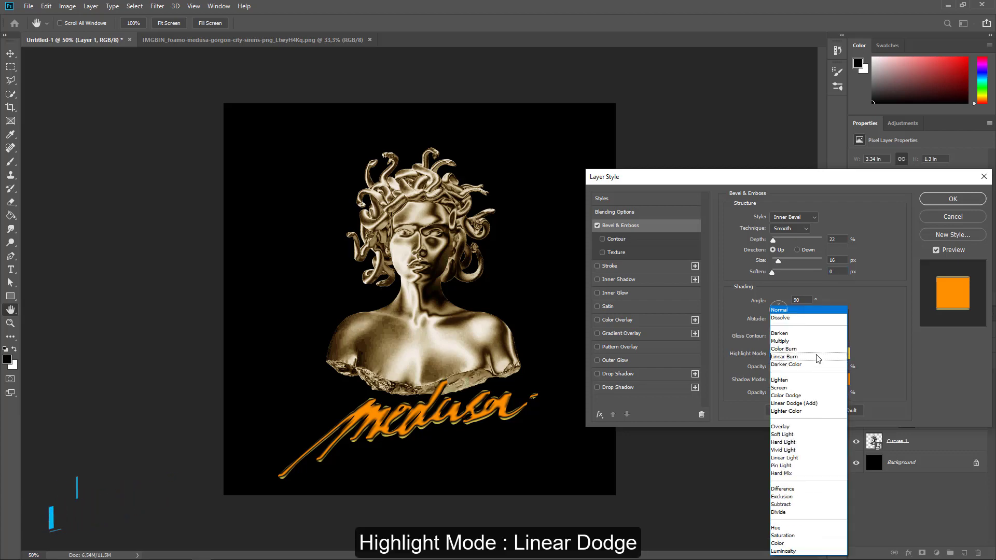
left_click(801, 404)
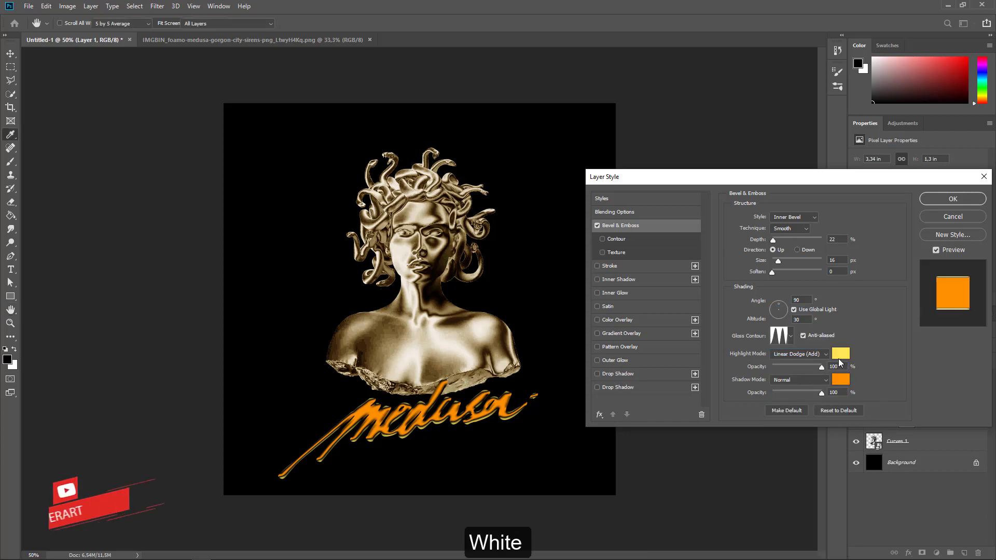
left_click(849, 354)
type("ffffff")
key("Return")
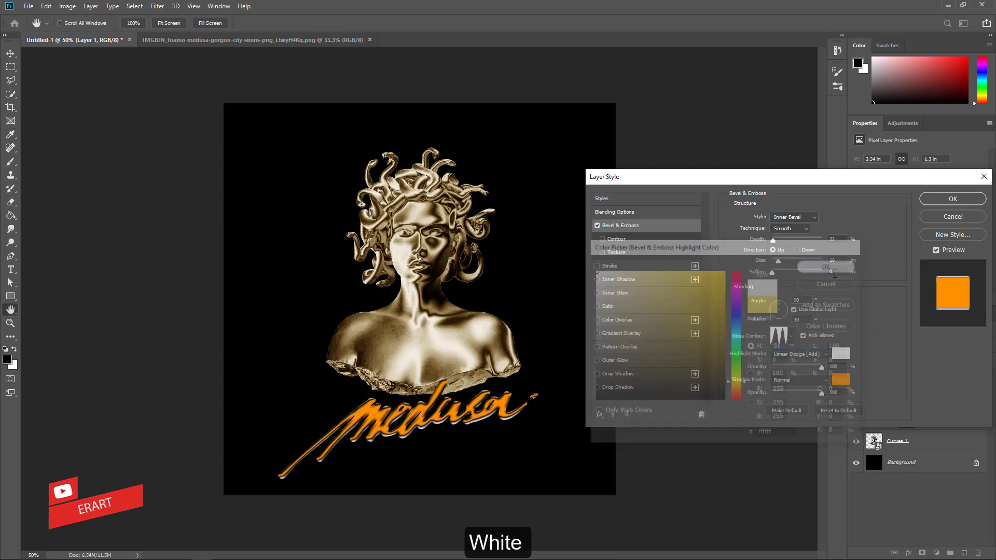
type("50")
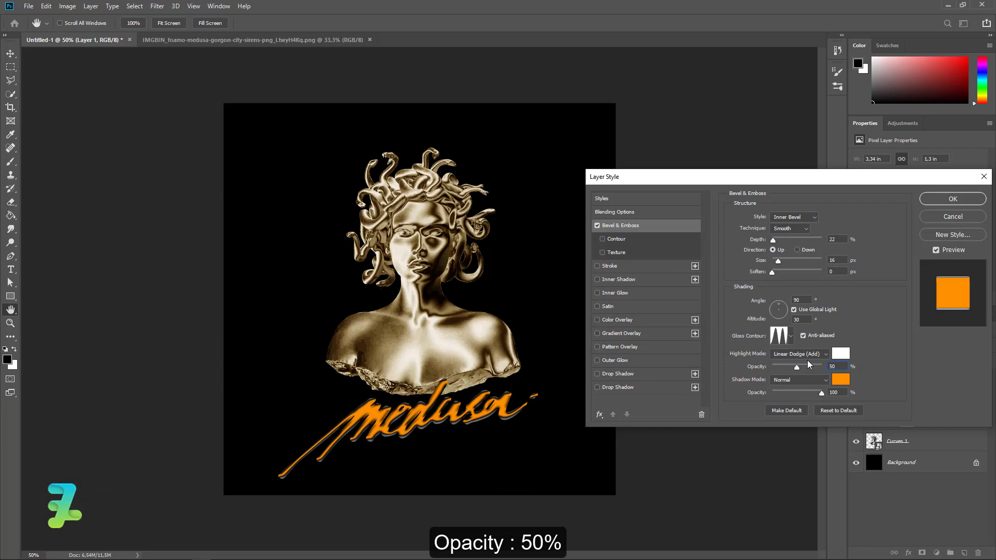
Step: Set the bevel shadow to black in Multiply mode at 50% opacity
left_click(840, 379)
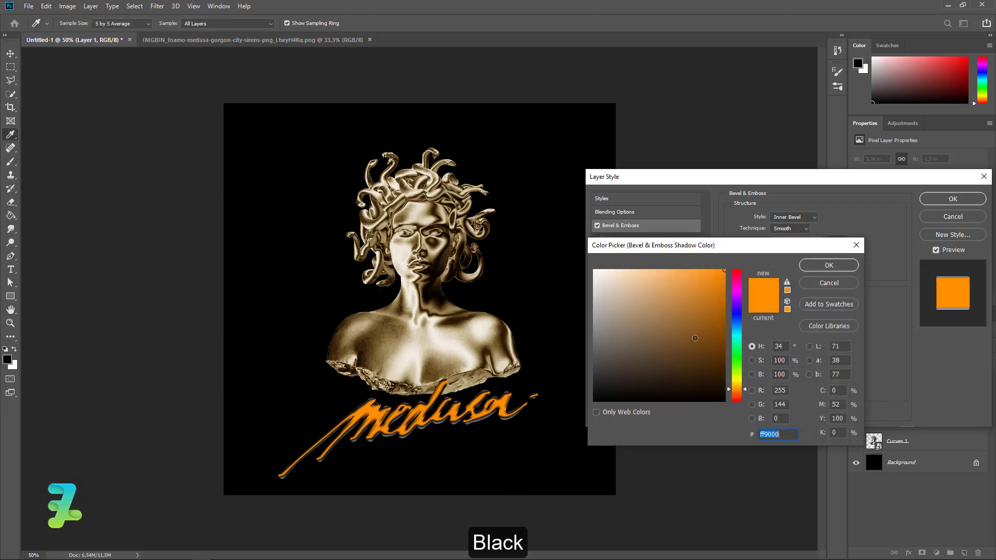
left_click(595, 400)
left_click(812, 267)
left_click(798, 379)
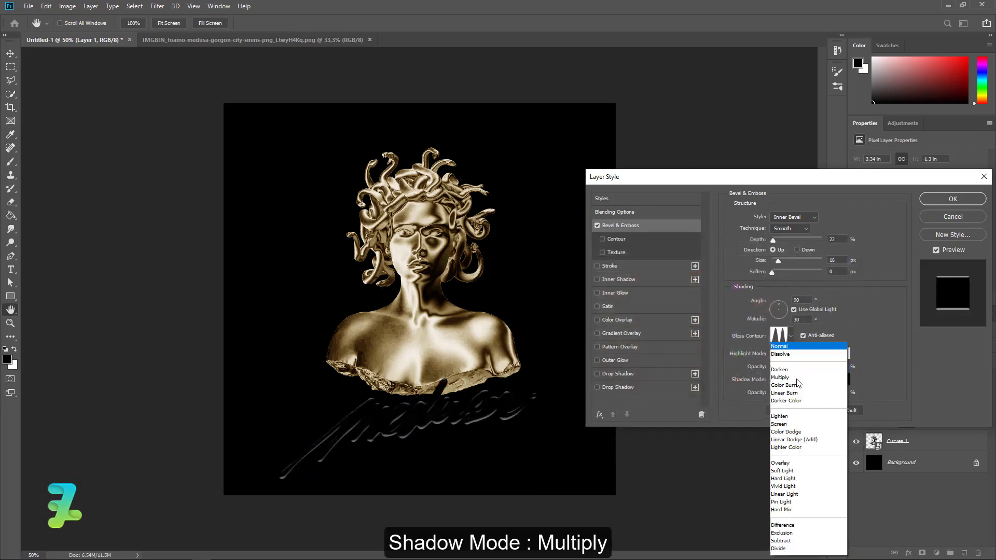
left_click(797, 341)
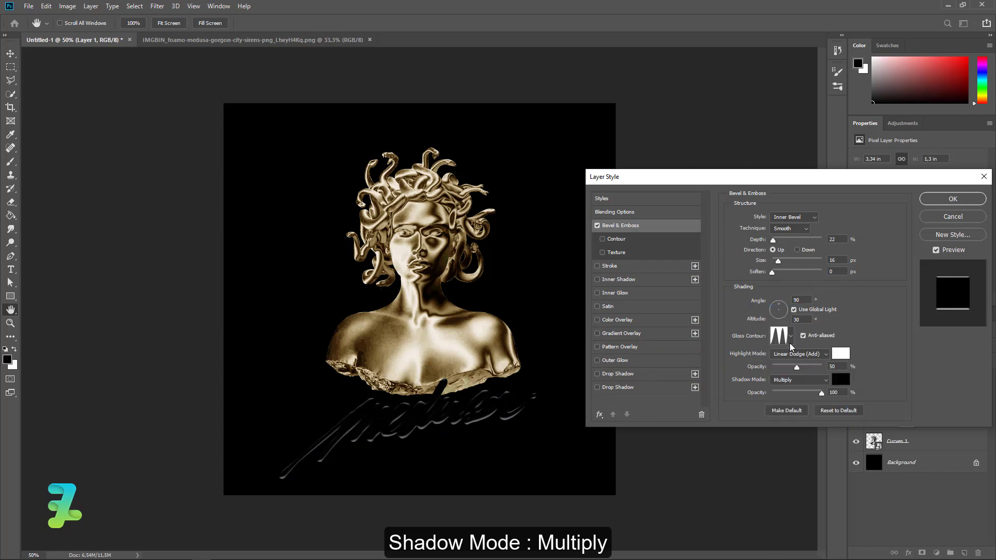
left_click(791, 336)
left_click(859, 343)
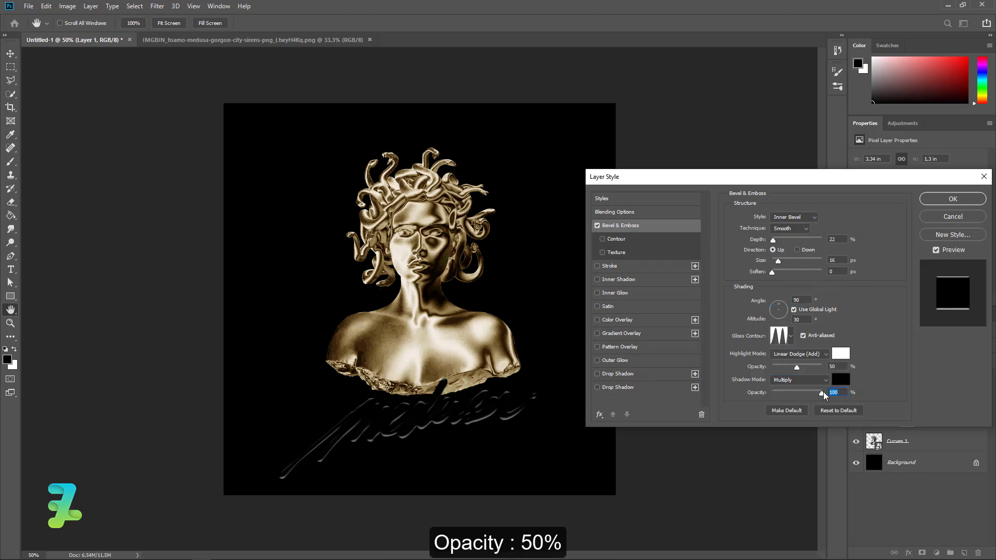
type("5")
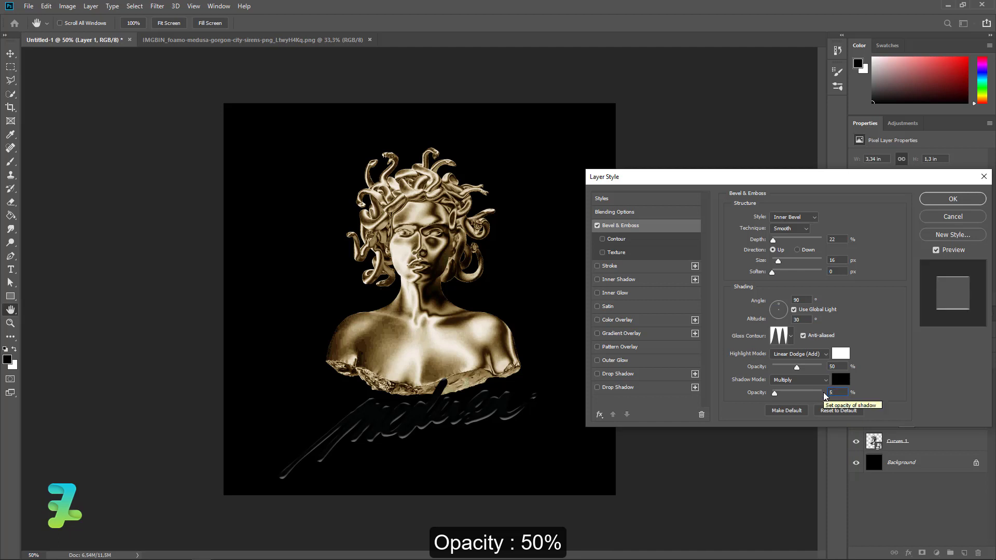
type("0")
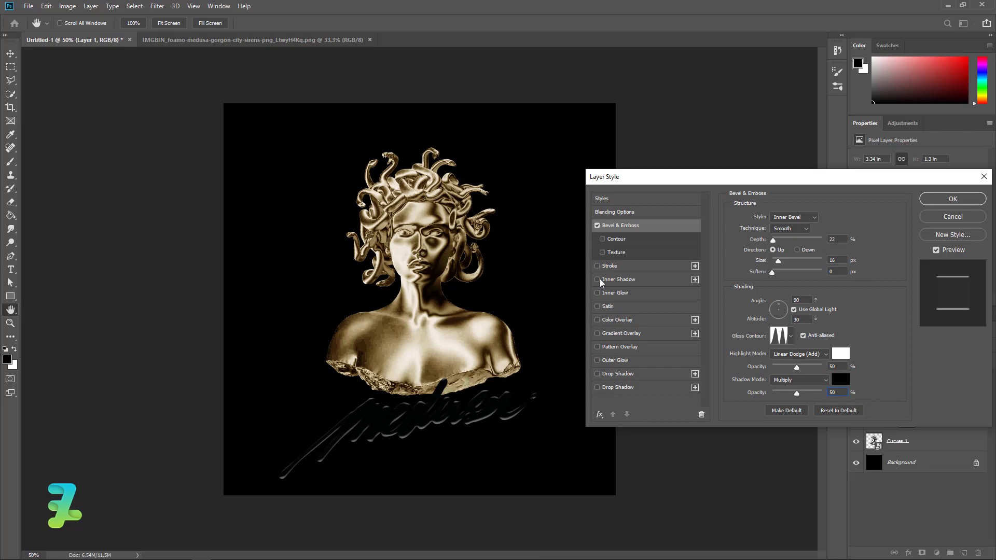
Step: Add a Satin effect to the lettering in black (000000) with the Multiply blend mode
left_click(605, 306)
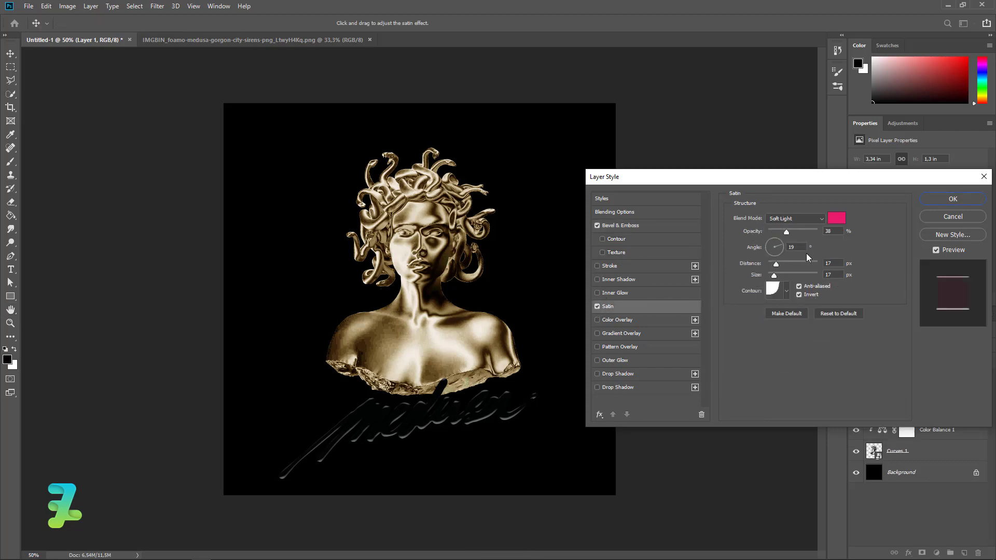
left_click(836, 217)
type("000000")
left_click(829, 265)
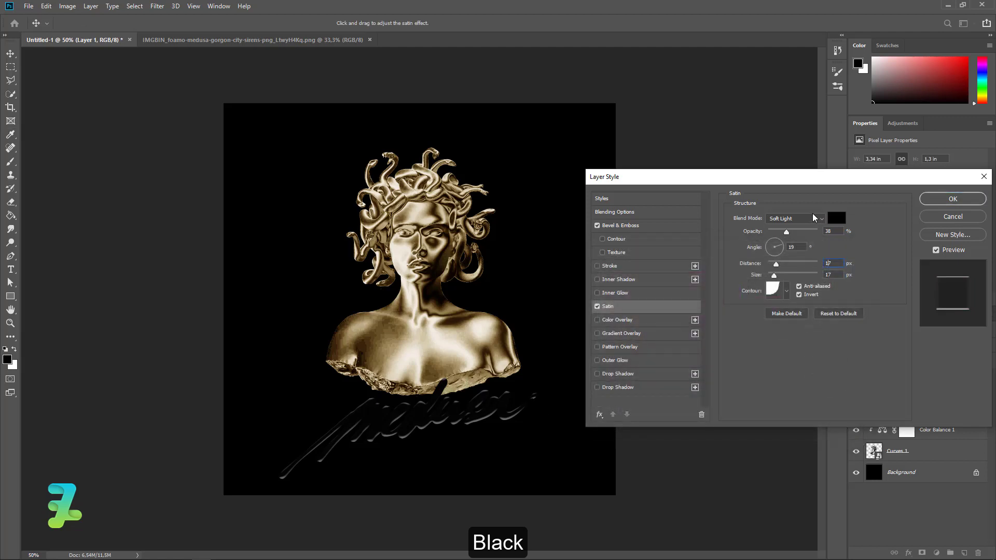
left_click(812, 216)
left_click(796, 258)
key("Tab")
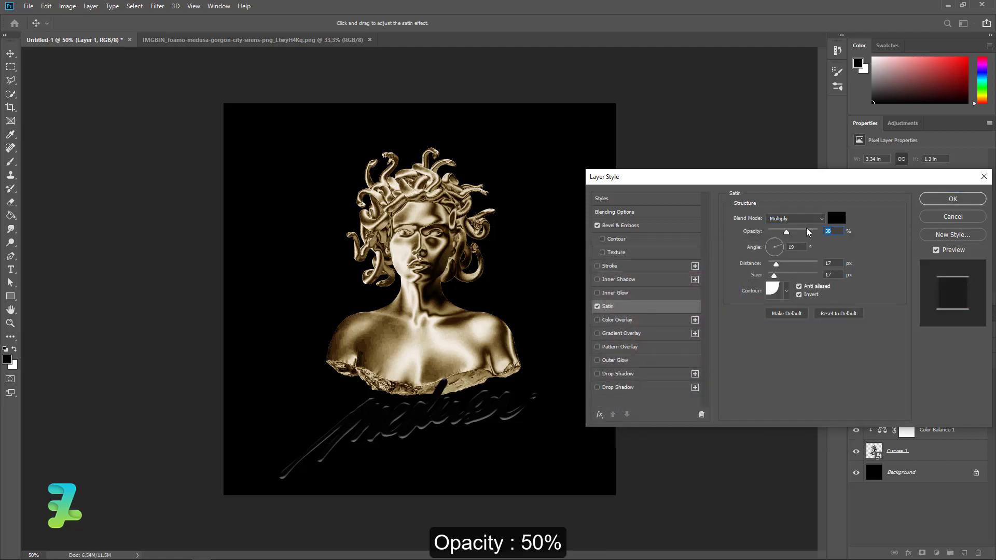
Step: Set the Satin opacity to 50%, the angle to -125°, and both distance and size to 20 px
type("50")
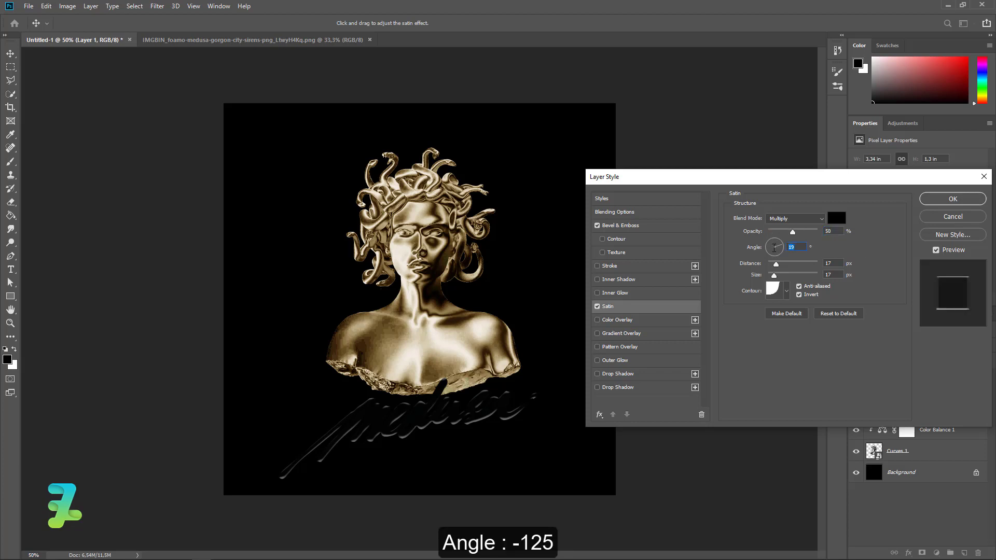
type("-125")
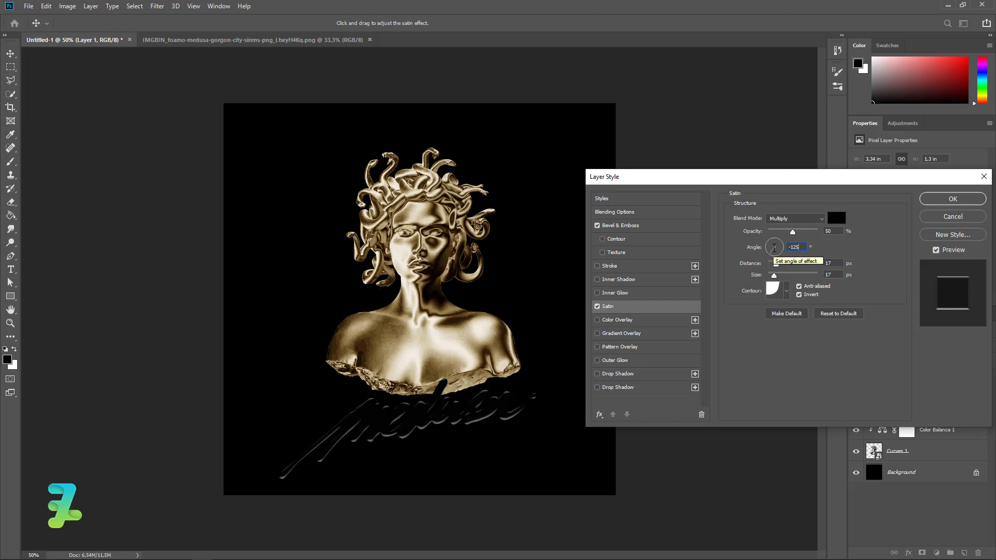
key("Tab")
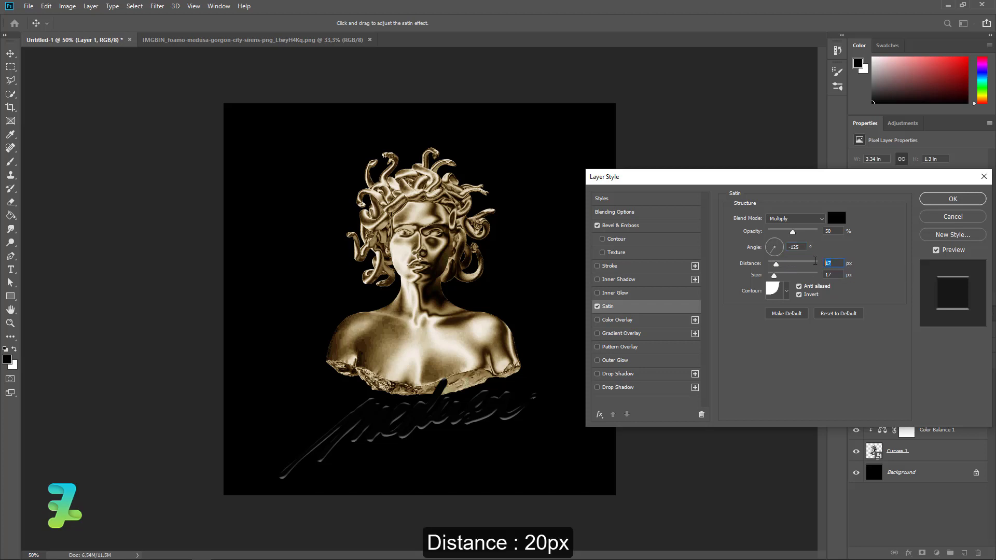
type("202")
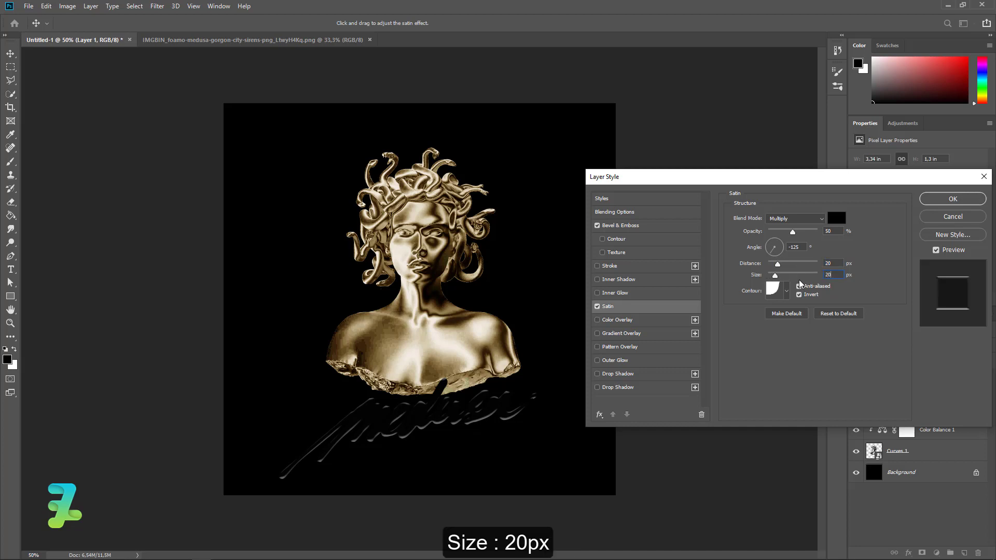
Step: Add a Color Overlay to the lettering in light gold, ffe28a
left_click(597, 319)
left_click(617, 319)
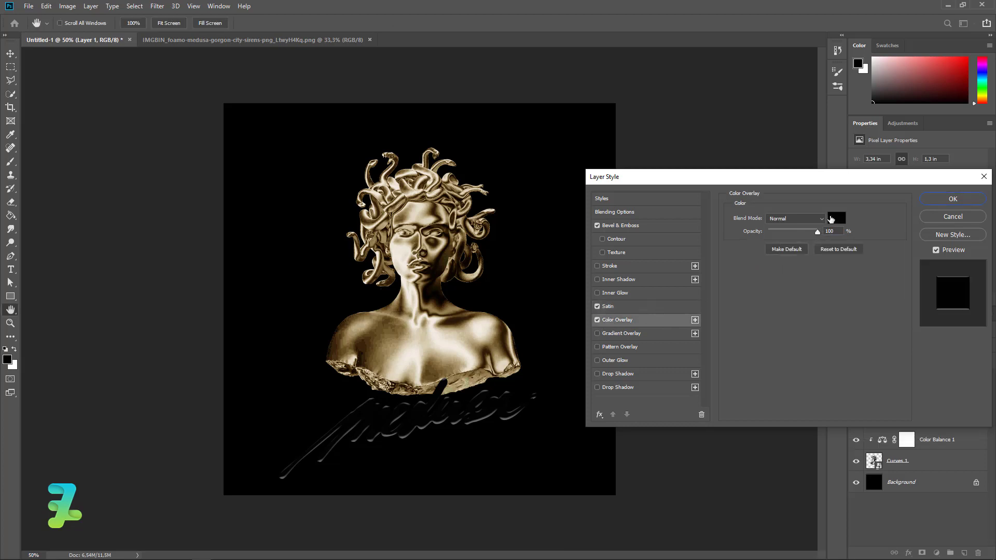
left_click(836, 218)
left_click(736, 378)
left_click(679, 309)
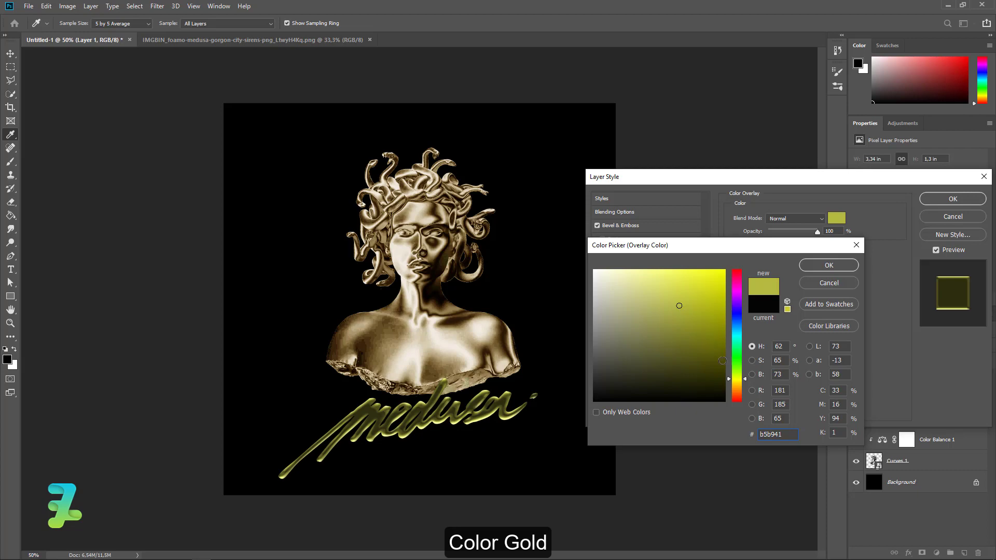
type("c38713")
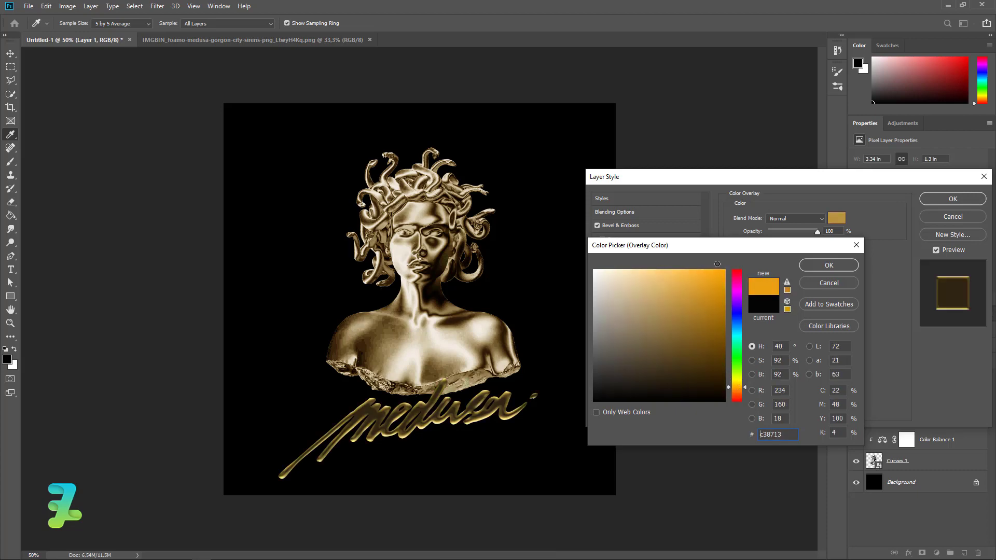
left_click(717, 264)
left_click(659, 268)
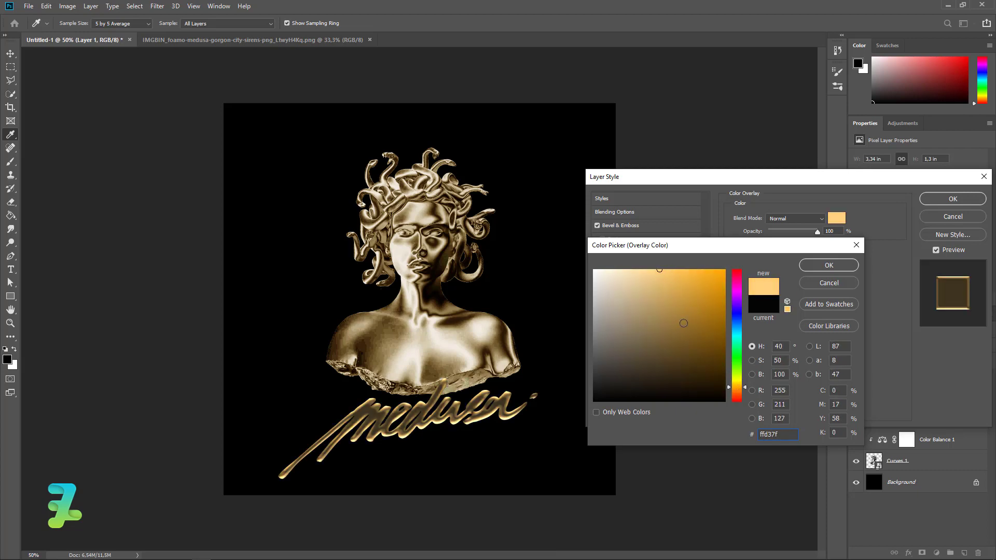
mouse_move(673, 296)
left_mouse_down()
mouse_move(638, 264)
mouse_move(654, 266)
mouse_move(658, 283)
mouse_move(657, 251)
left_mouse_up()
left_click_drag(735, 393, 729, 385)
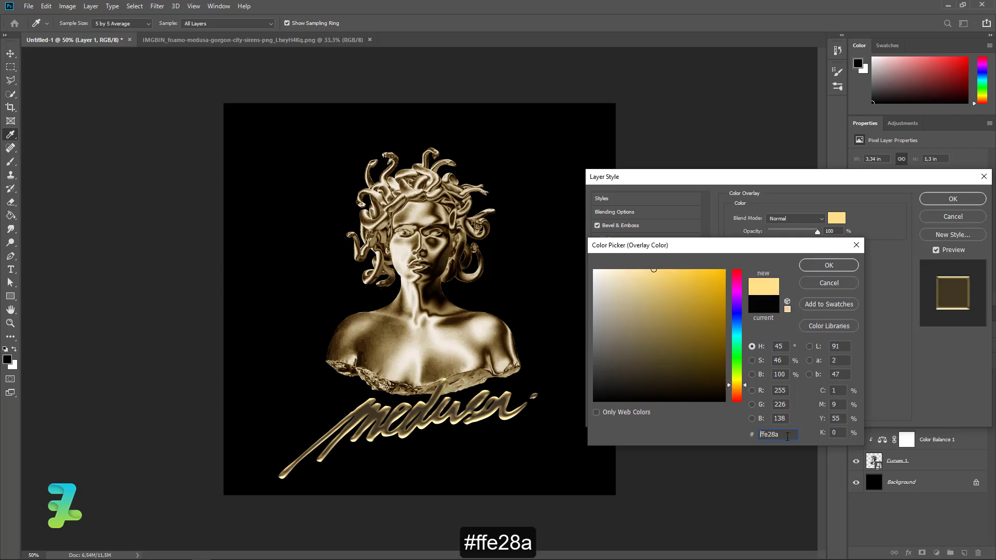
left_click(825, 266)
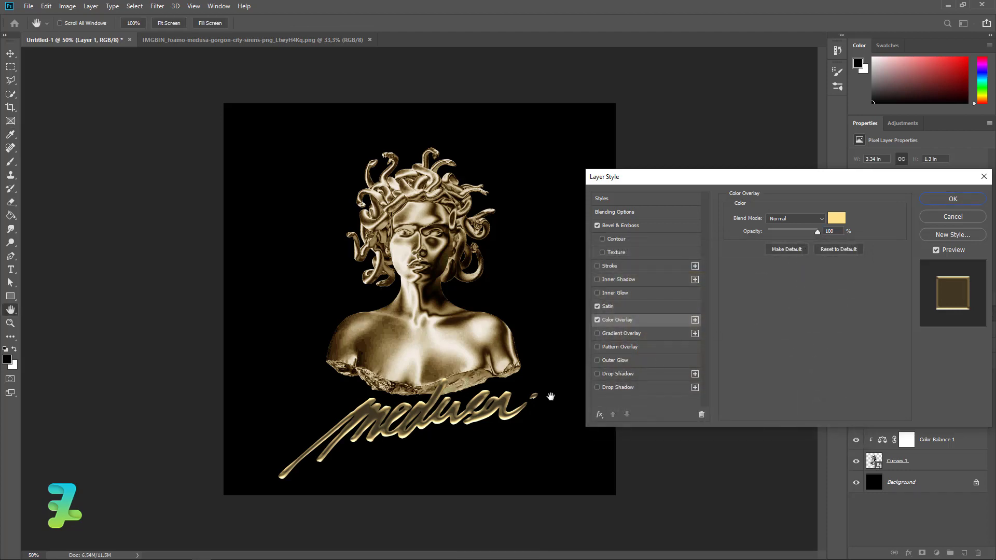
Step: Add an Outer Glow to the lettering in Linear Dodge (Add) mode with 90% opacity and 4% noise
left_click(597, 361)
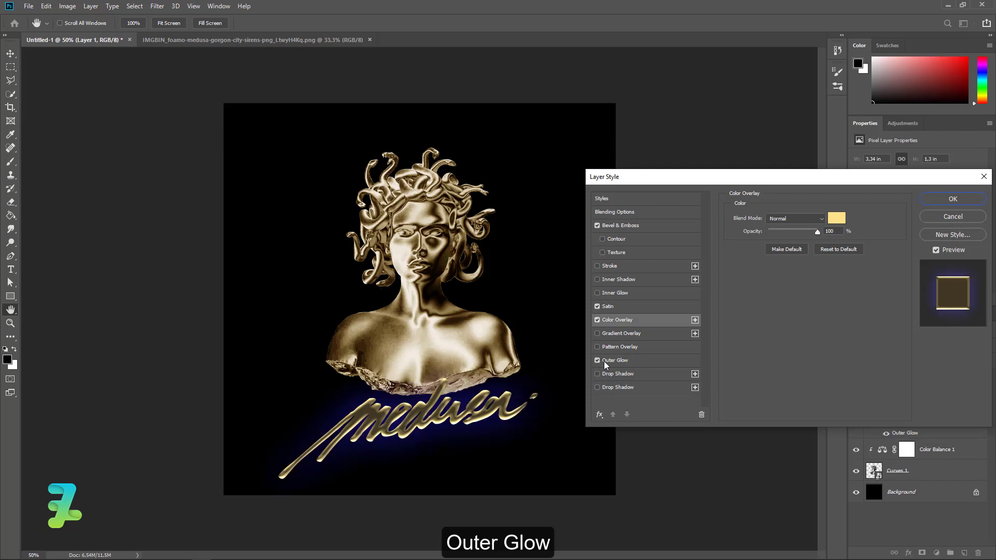
left_click(607, 360)
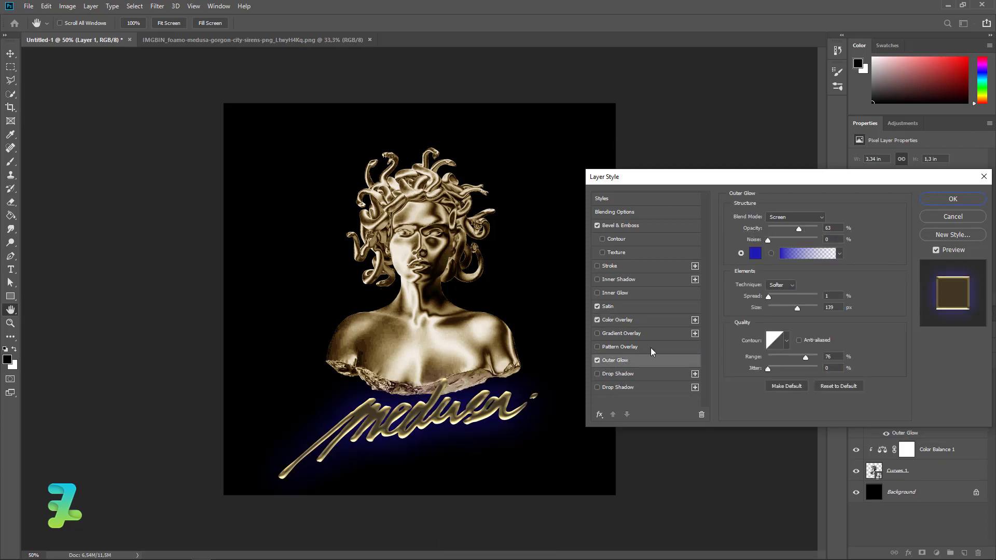
left_click(802, 217)
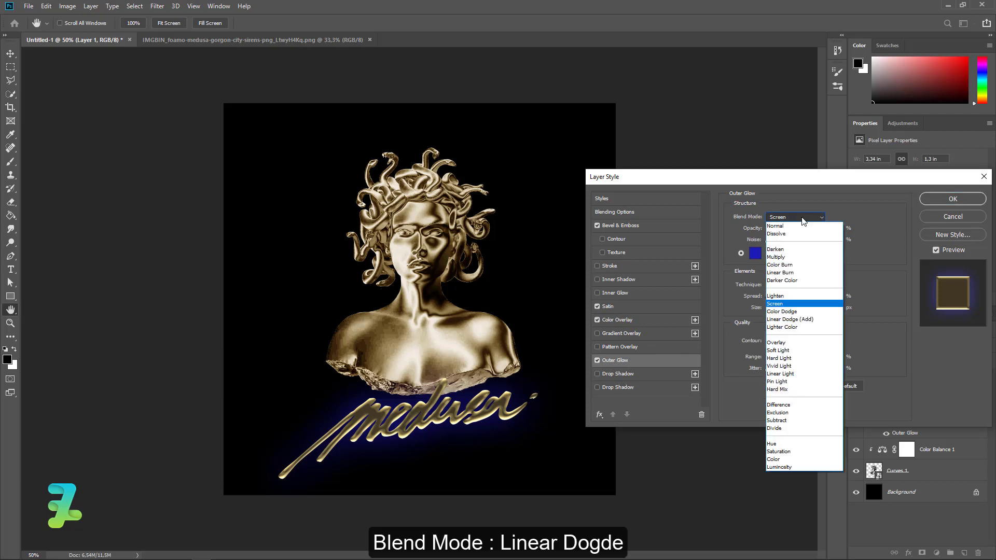
left_click(802, 319)
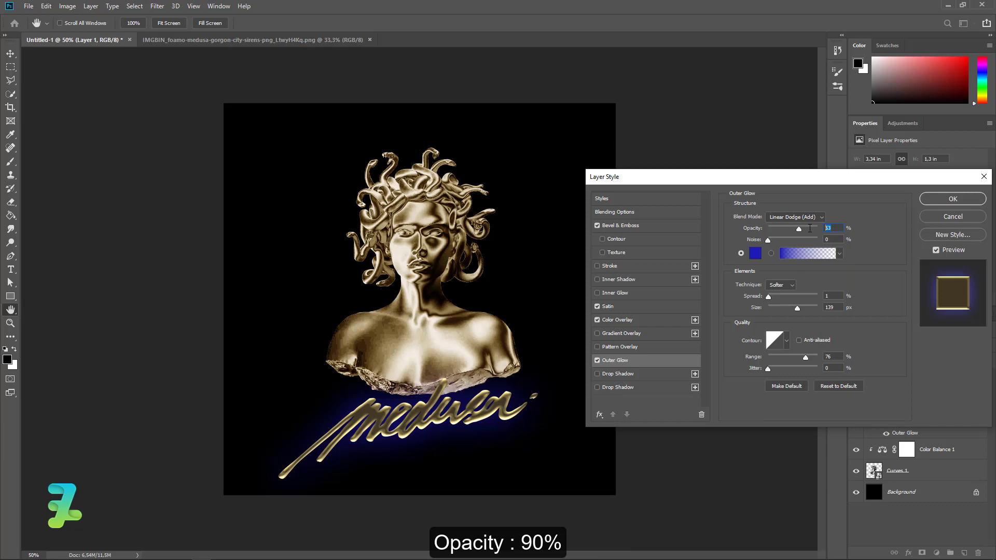
type("90")
key("Tab")
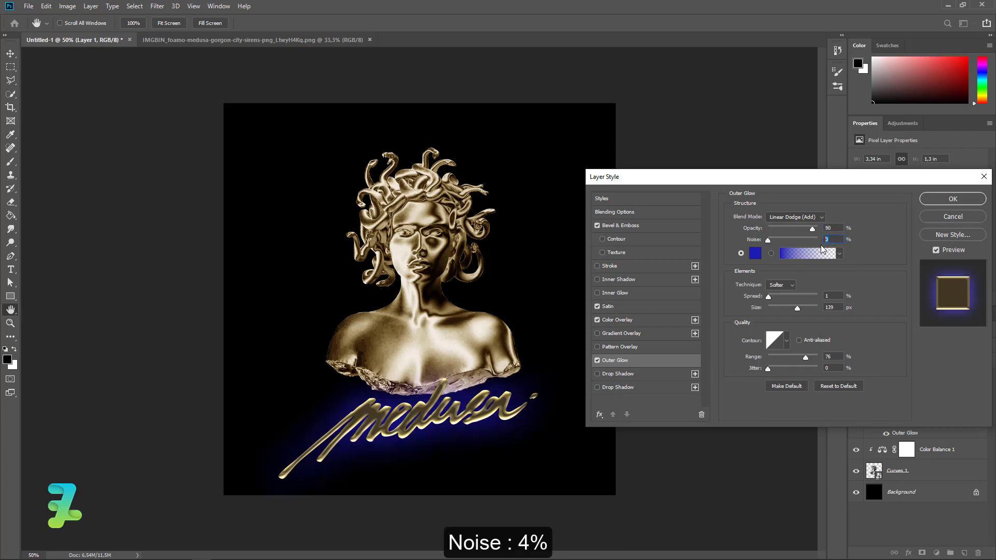
type("4")
Step: Set the outer glow's colour to white (ffffff) and its size to 9 px
left_click(755, 253)
type("ffffff")
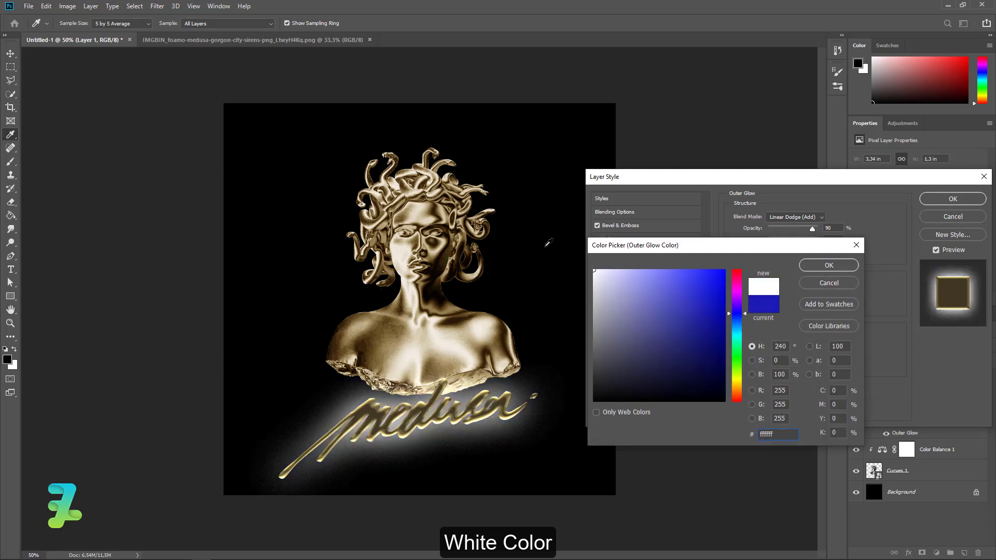
left_click(816, 264)
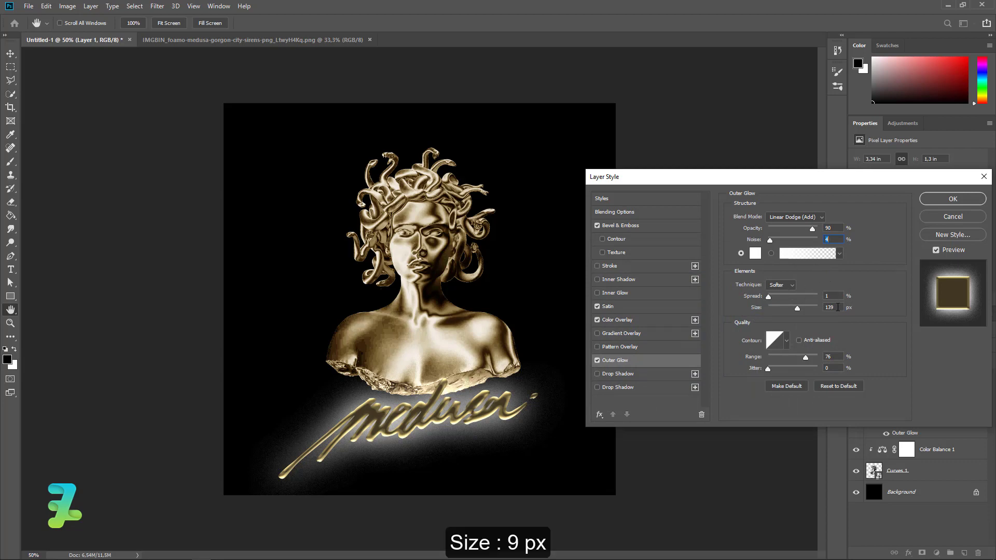
type("50")
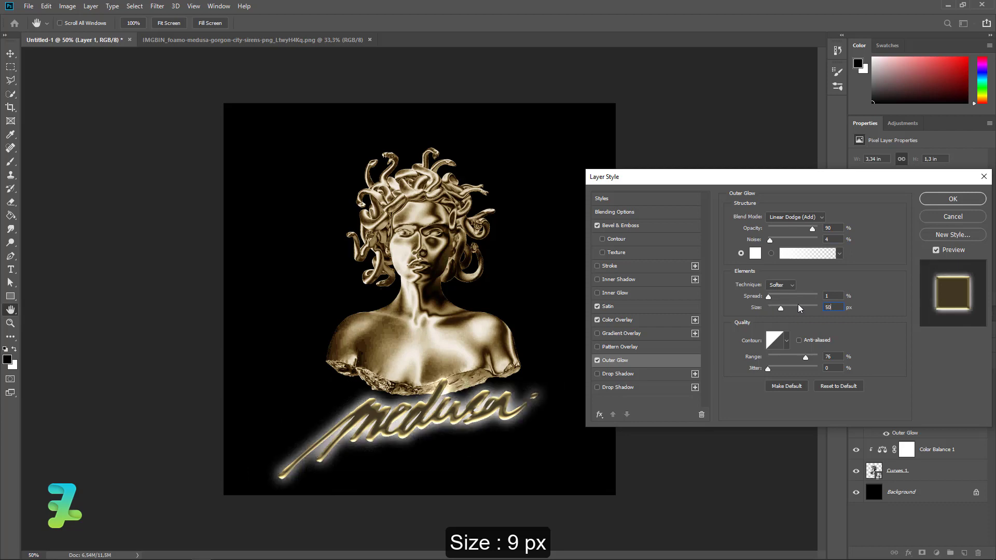
left_click_drag(780, 313, 772, 305)
Step: Change the outer glow's colour to cream (ffe1ac), set its range to 50%, and apply the layer style
left_click(755, 253)
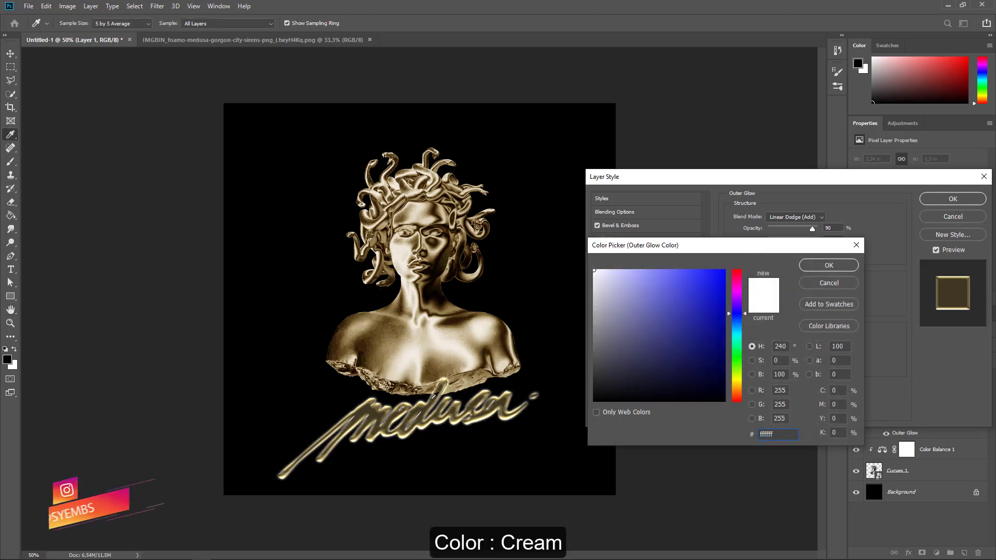
left_click(435, 397)
left_click(736, 388)
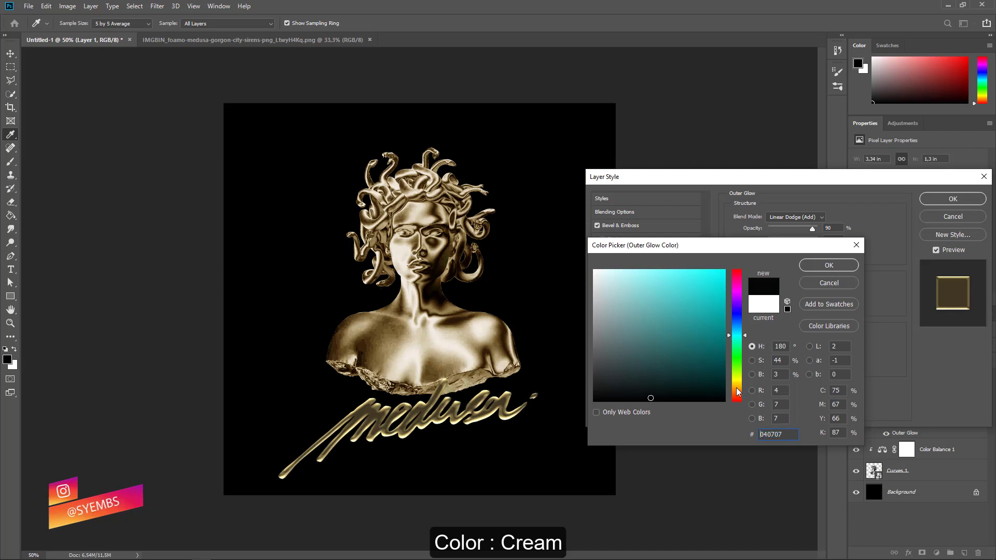
type("ffe1ac")
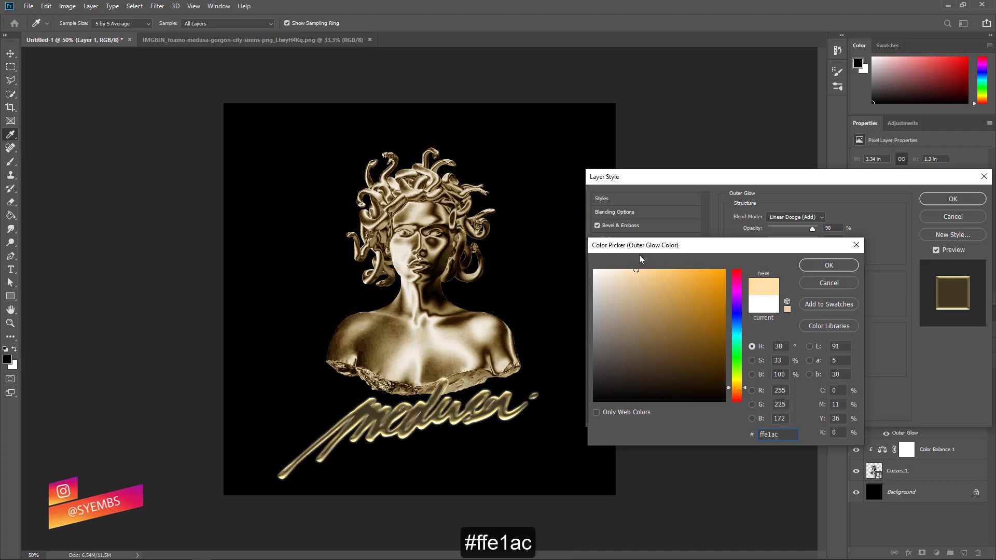
left_click(814, 269)
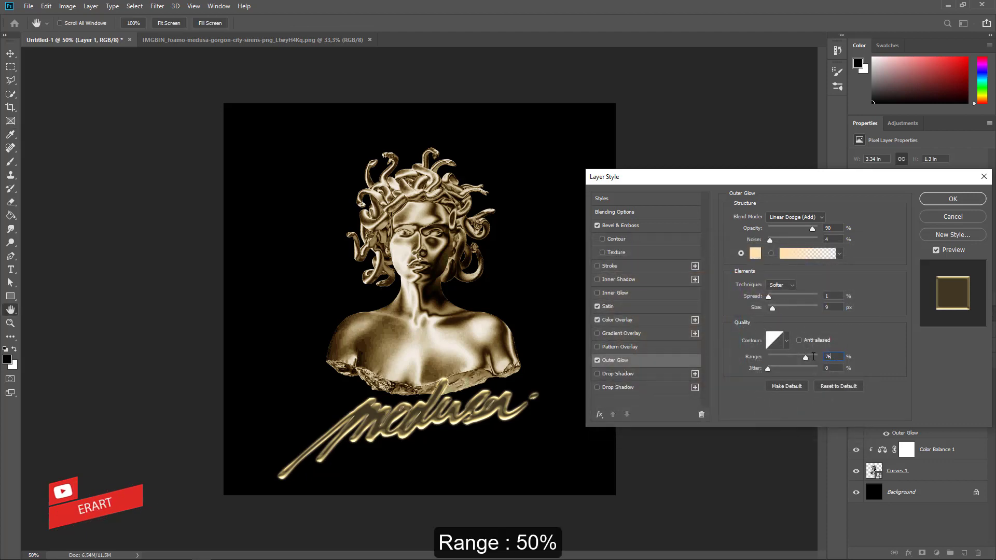
type("50")
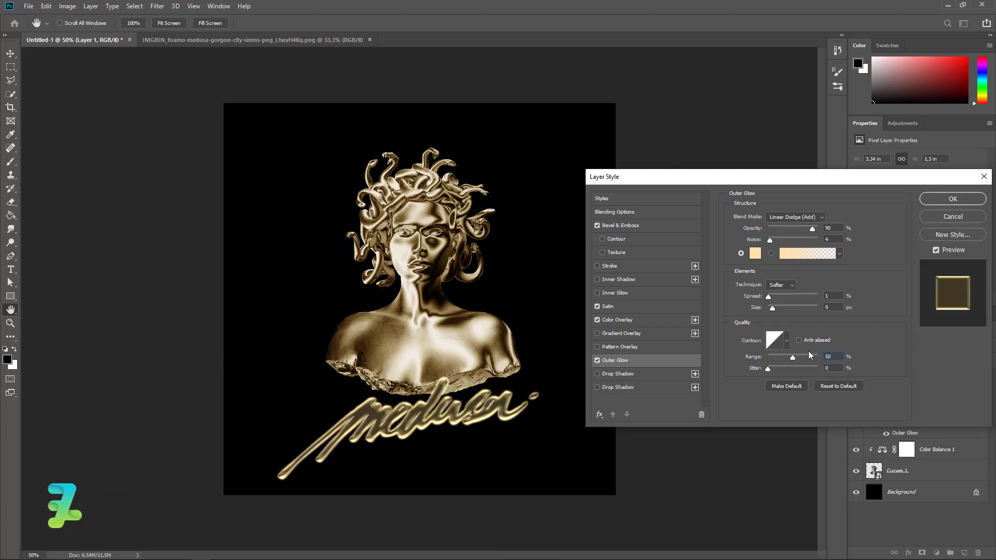
left_click(939, 200)
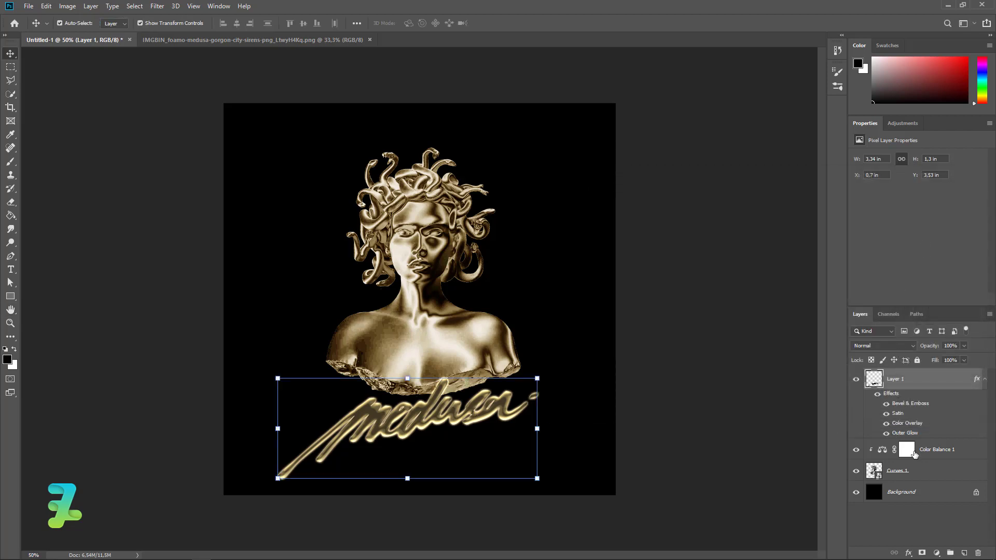
Step: Group the statue layer with its Color Balance layer and move the group up, clear of the lettering
left_click(933, 471)
left_click(957, 449, "shift")
key("ctrl+g")
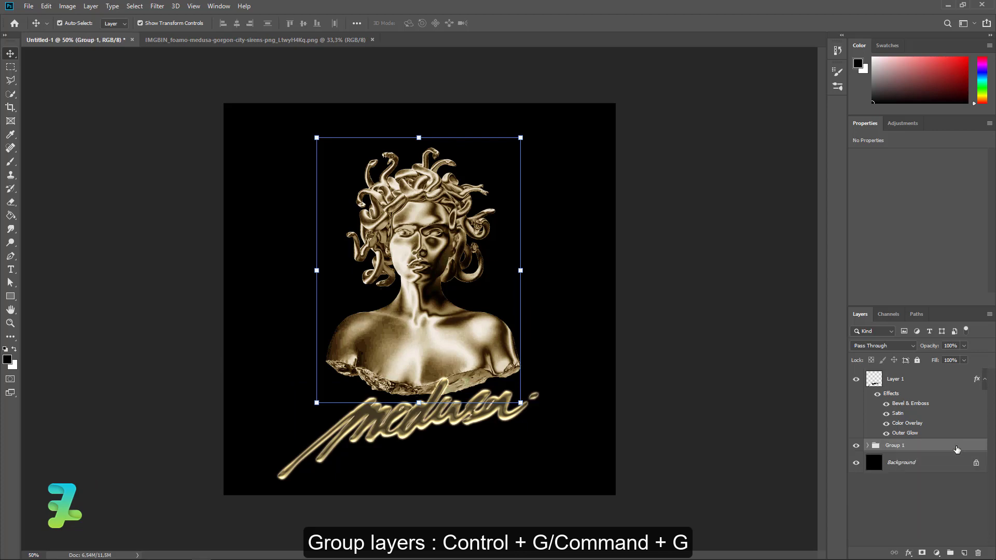
left_click_drag(424, 308, 420, 283)
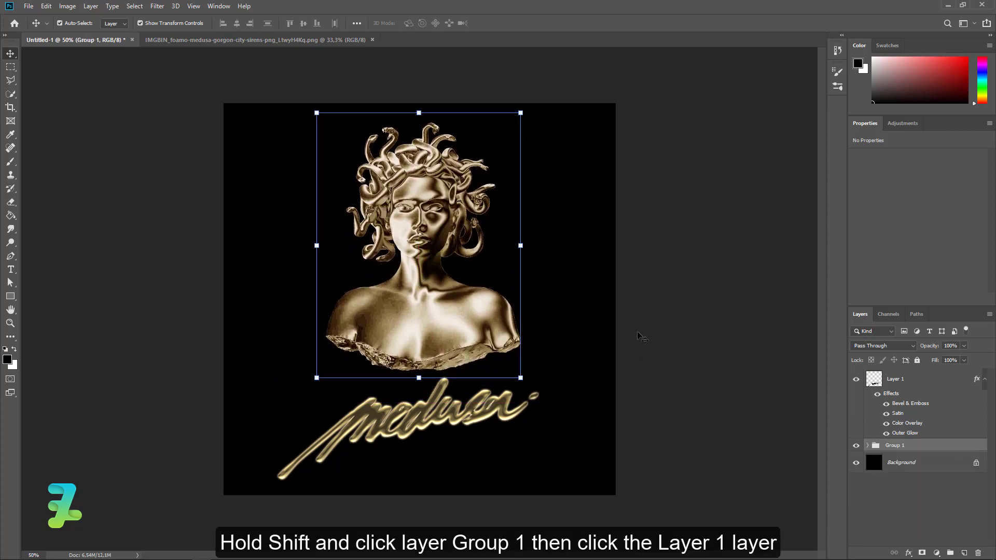
Step: Group the statue group with the lettering layer and centre the combined group horizontally and vertically on the canvas
left_click(935, 383, "shift")
key("ctrl+g")
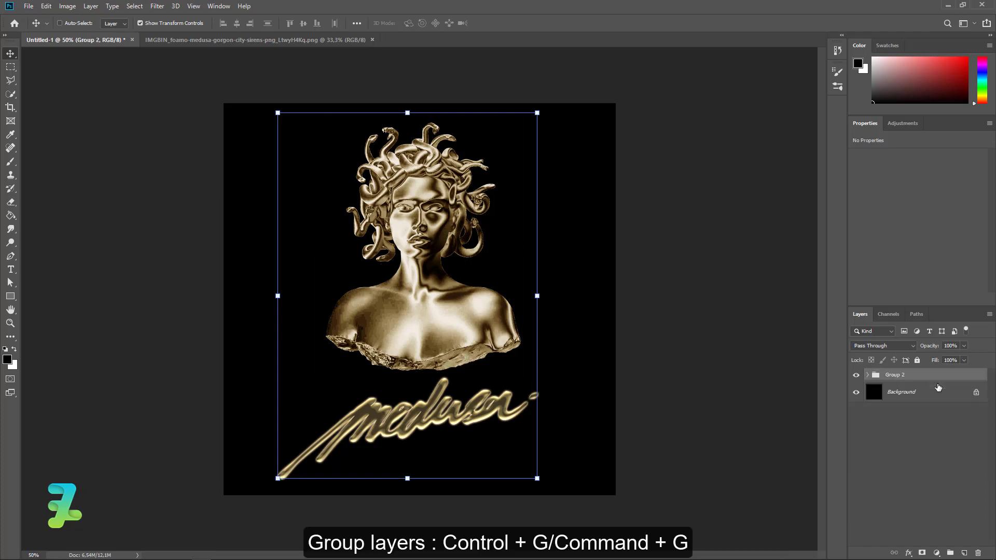
key("ctrl+a")
left_click(237, 23)
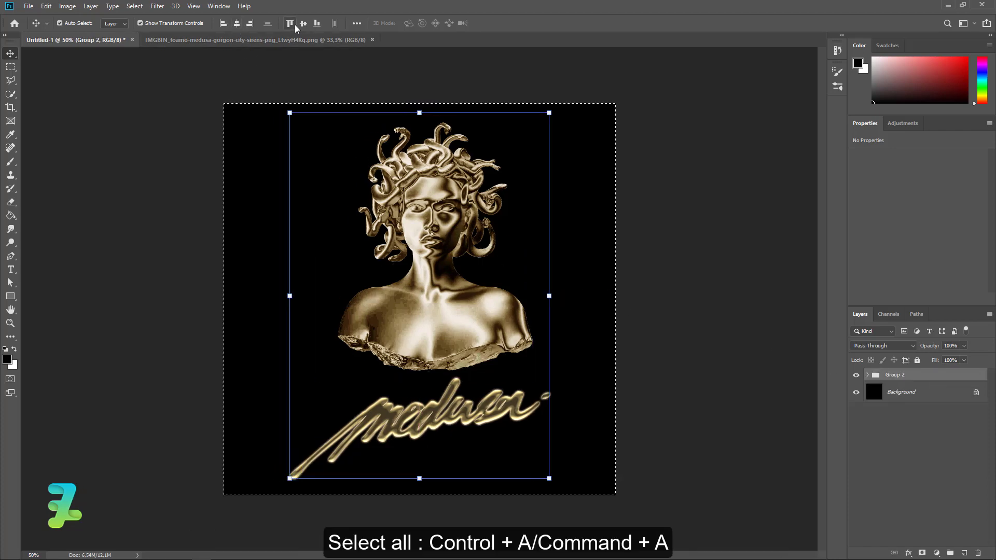
left_click(303, 23)
key("ctrl+d")
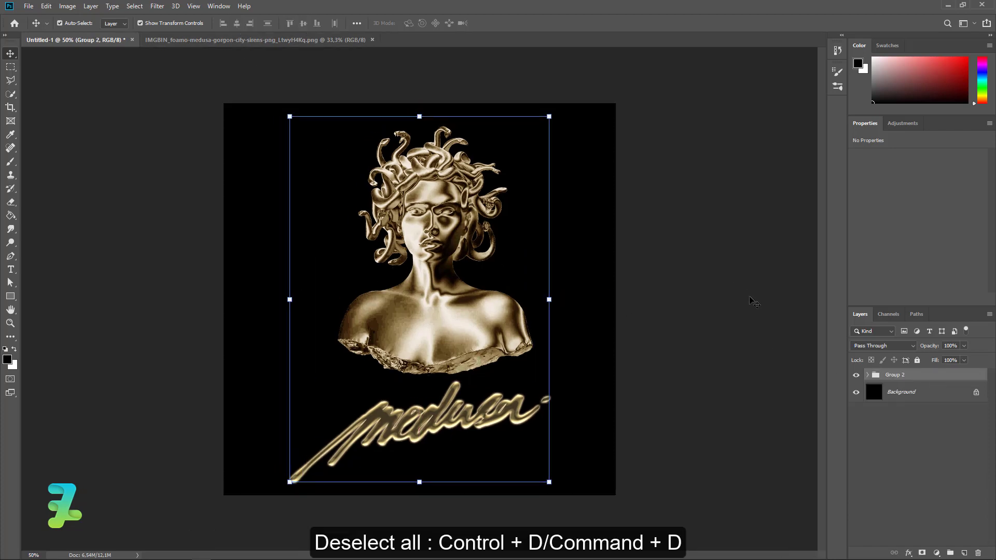
left_click(752, 307)
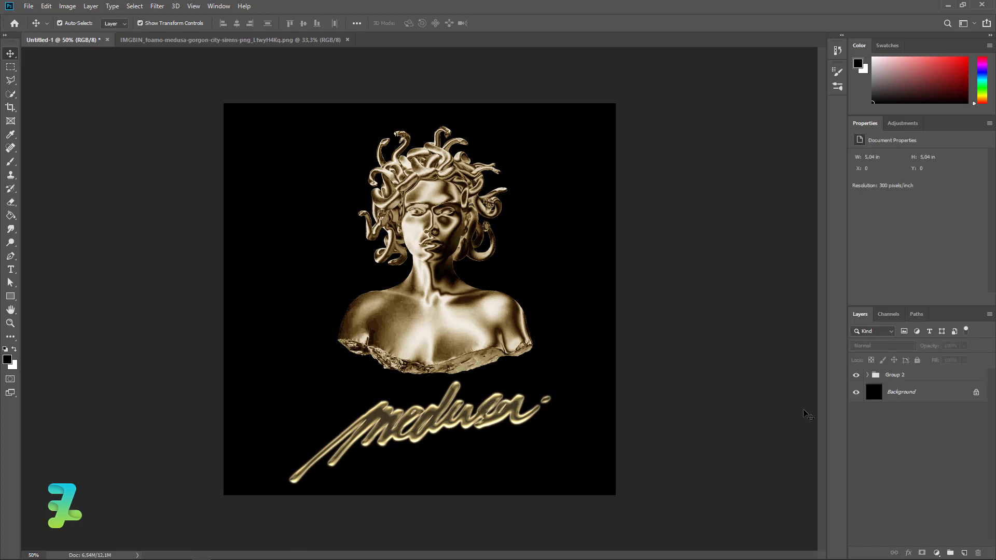
Step: Apply monochromatic Gaussian noise to the black Background layer with the Add Noise filter at just under 5%
left_click(877, 397)
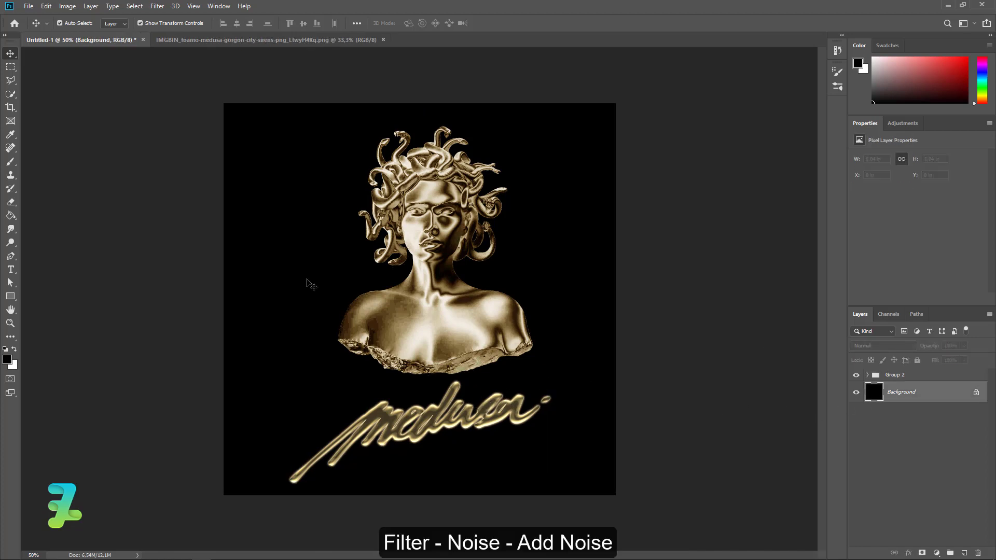
left_click(157, 6)
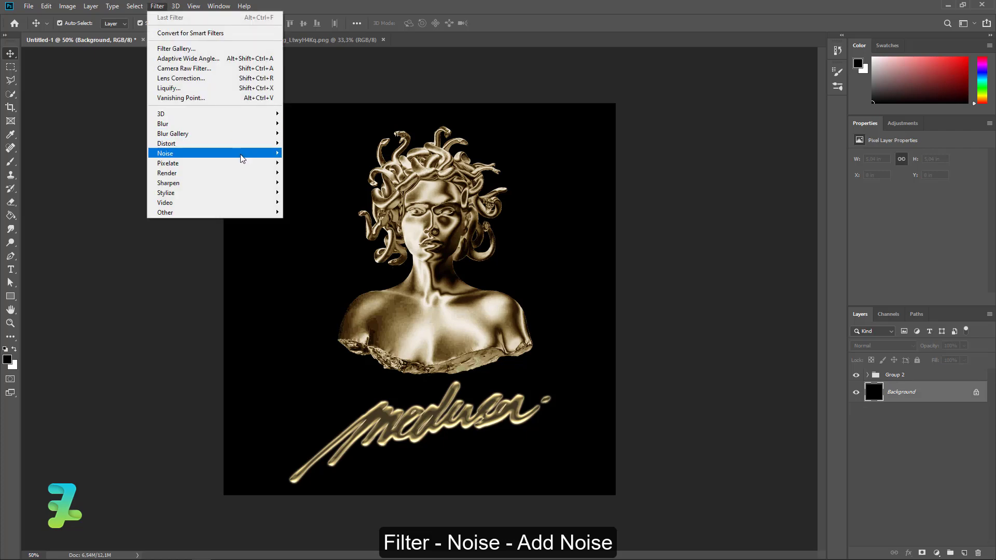
mouse_move(171, 153)
left_click(294, 153)
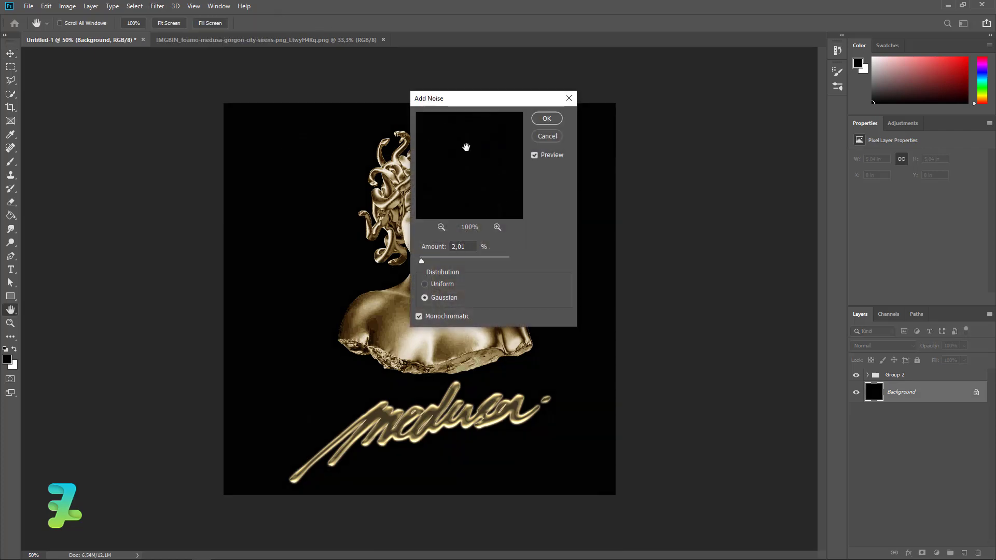
left_click_drag(469, 99, 637, 92)
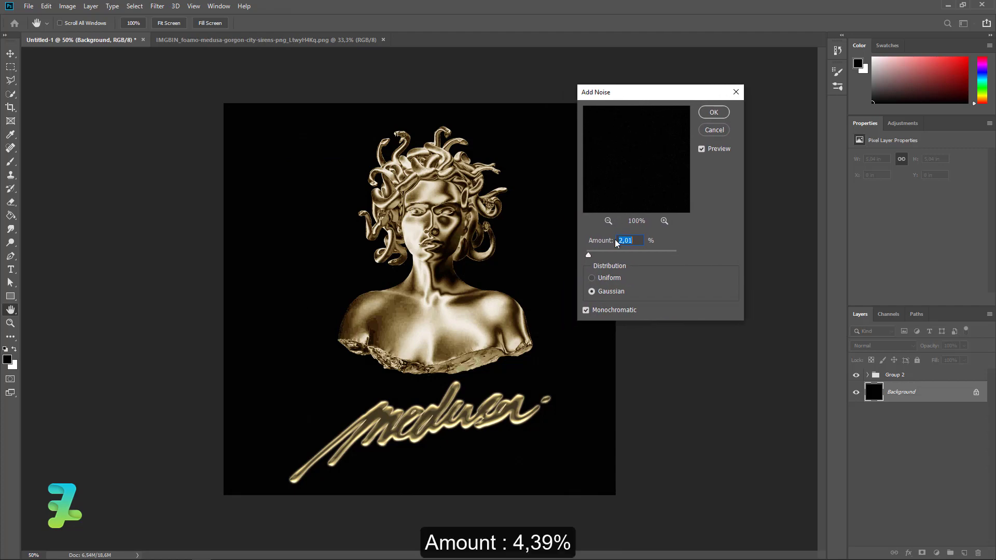
left_click_drag(591, 254, 590, 255)
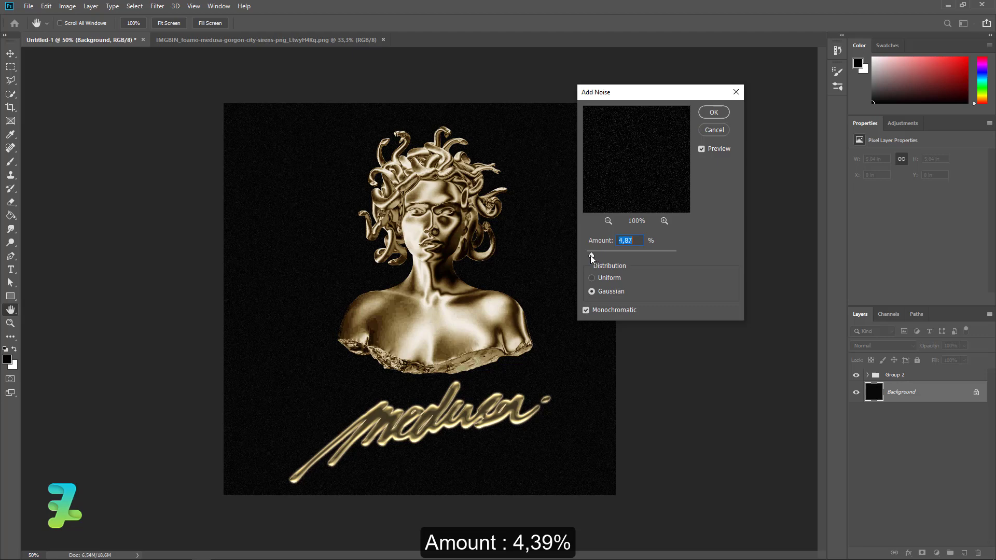
left_click(707, 113)
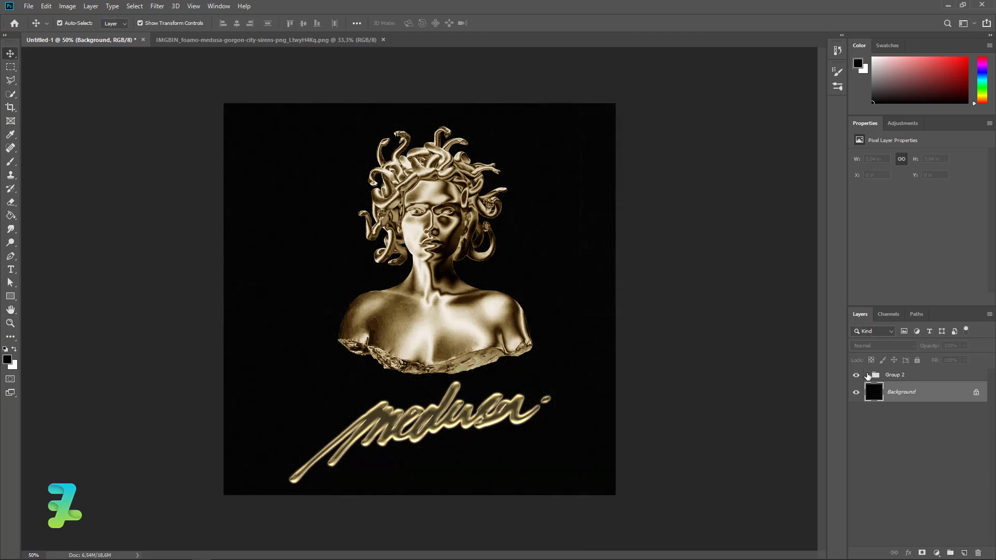
Step: Open the contents of the Curves 1 smart object in the nested statue group and select the Curves 1 layer inside
left_click(867, 375)
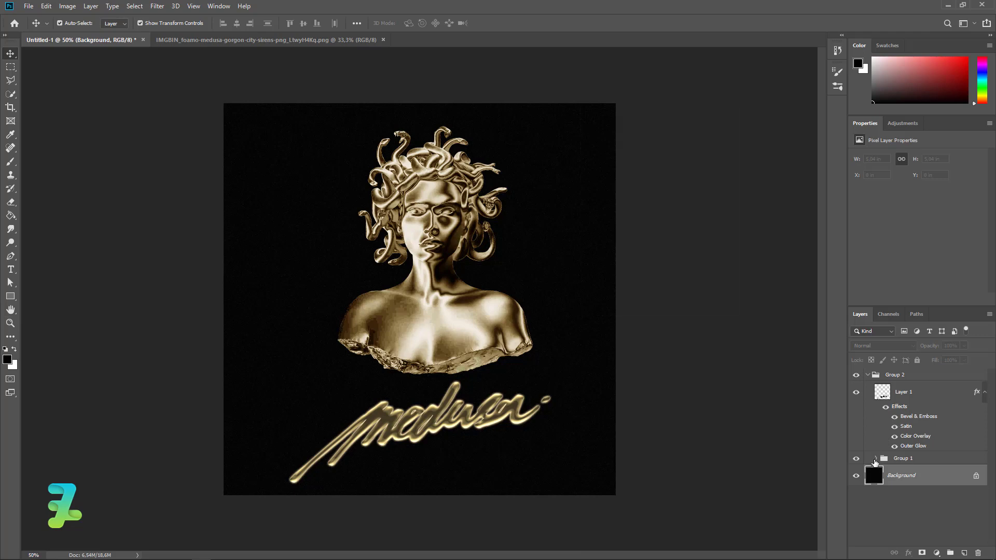
left_click(875, 459)
left_click(890, 496)
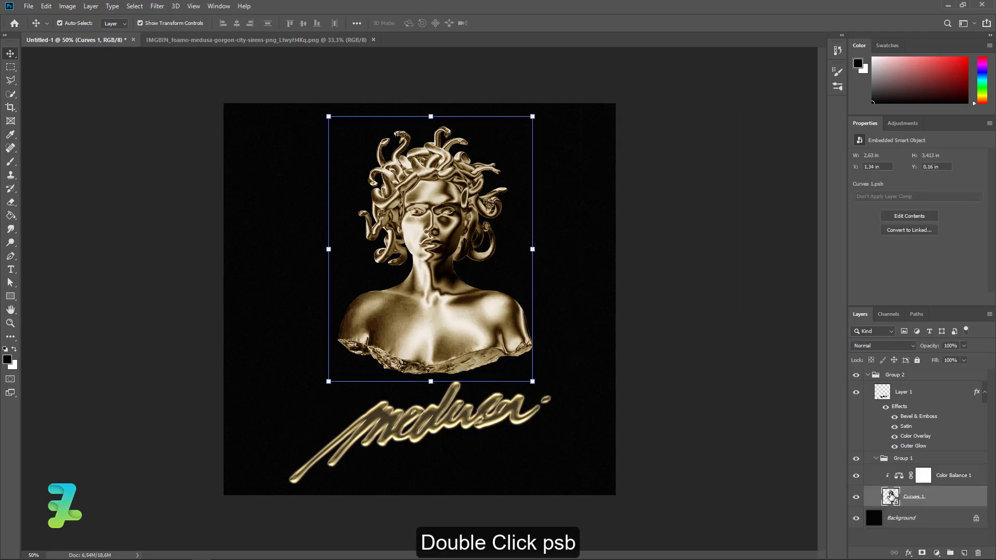
double_click(890, 496)
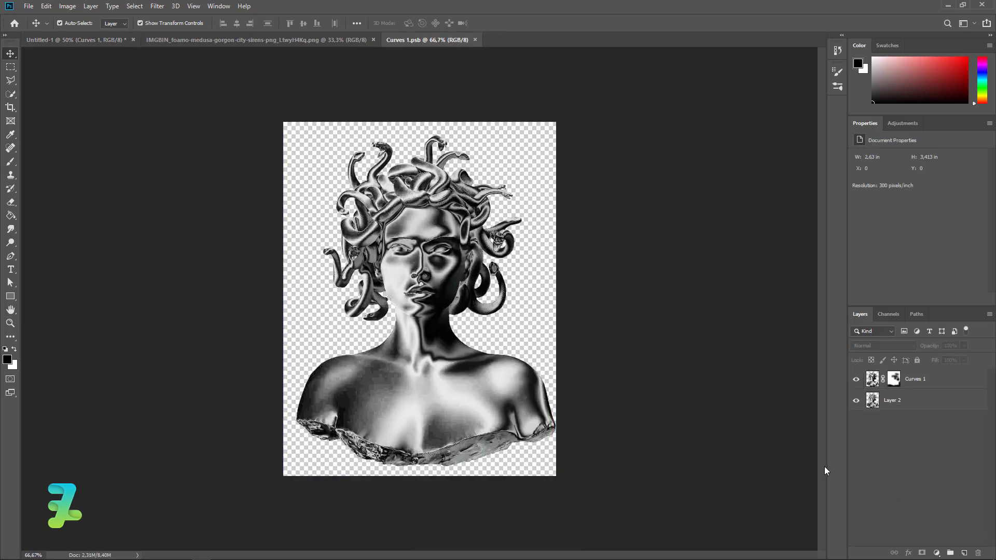
double_click(872, 381)
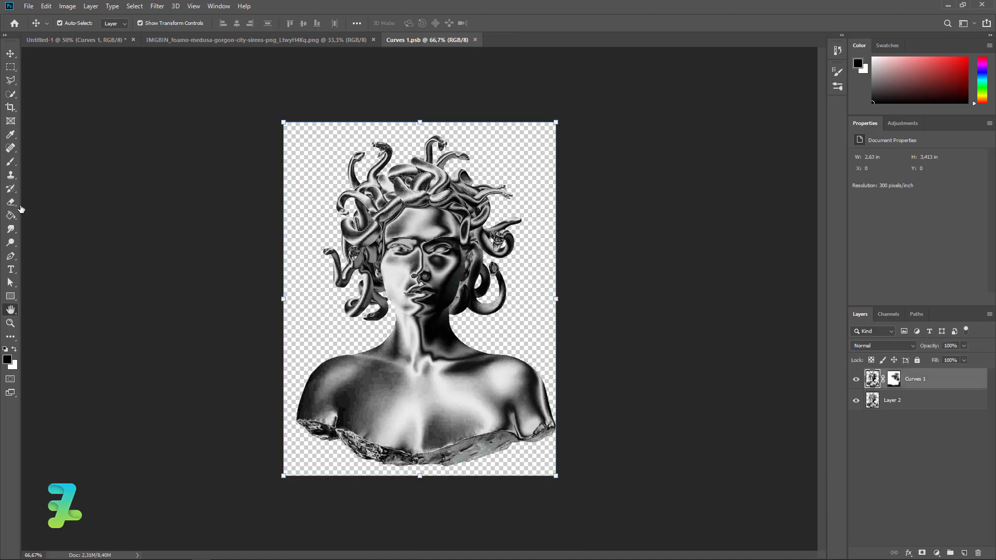
left_click(935, 222)
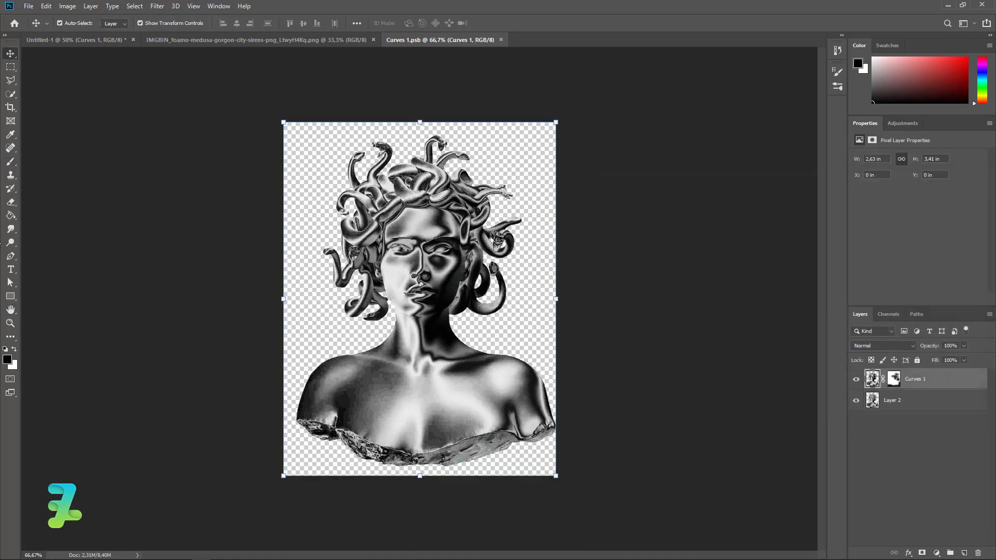
Step: Activate the Smudge tool, try a stroke on the statue's upper chest and undo it
left_click(12, 229)
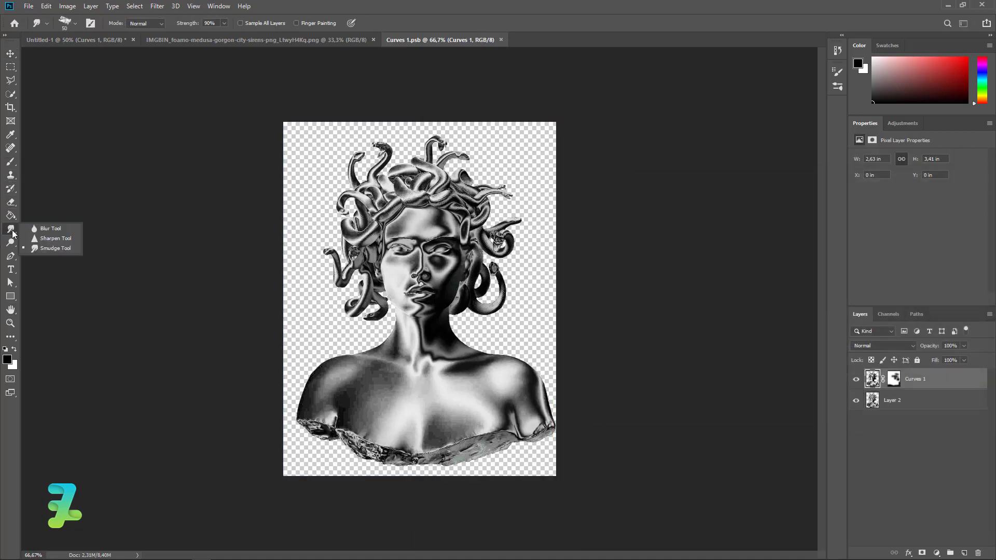
left_click(35, 253)
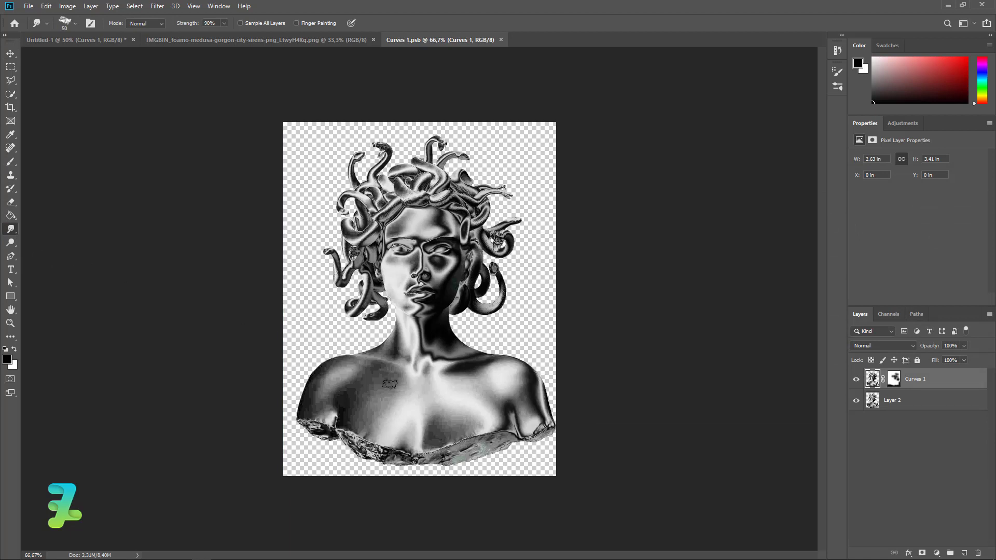
left_click_drag(390, 384, 392, 374)
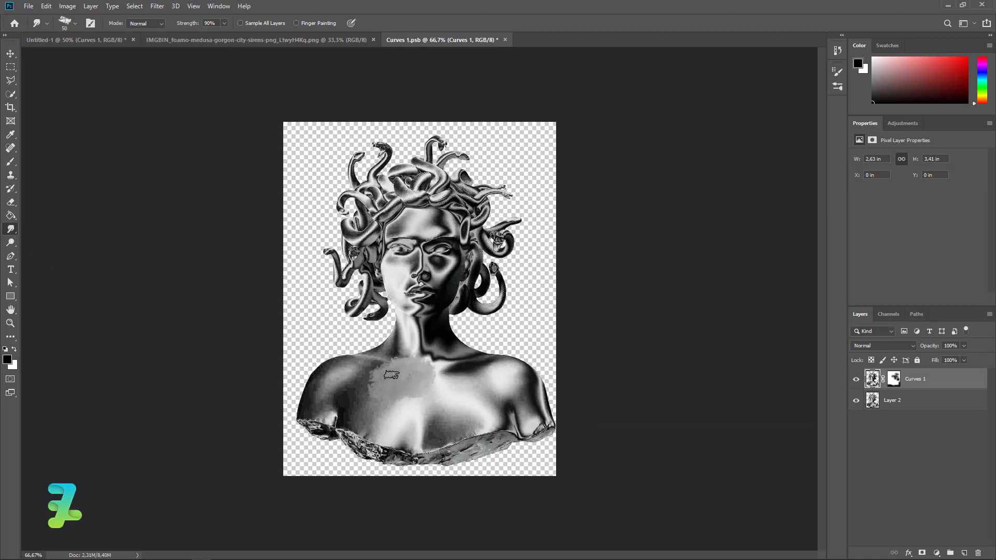
key("ctrl+z")
Step: Smudge the statue's shoulder and chest on the Curves 1 layer with a soft round tip of about 35 px
left_click(75, 24)
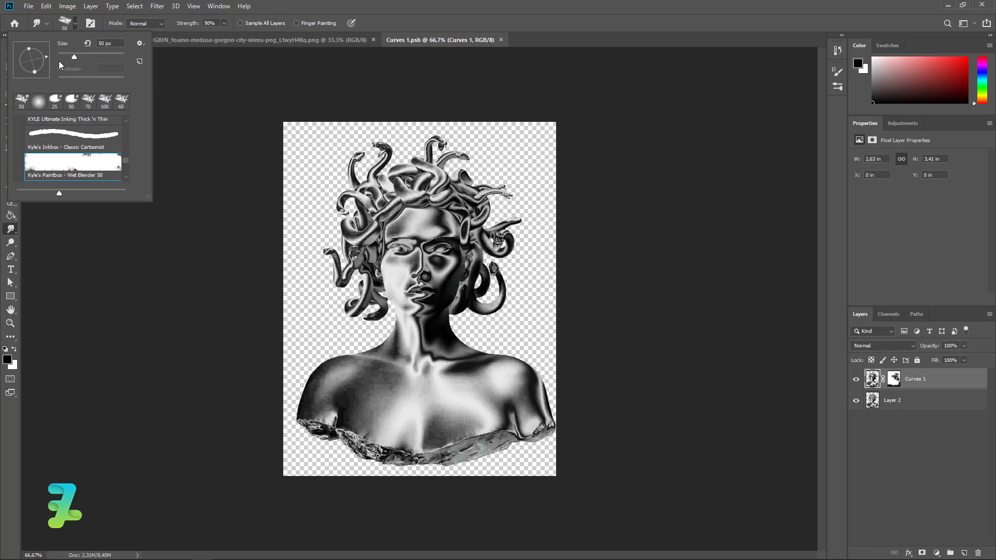
double_click(39, 102)
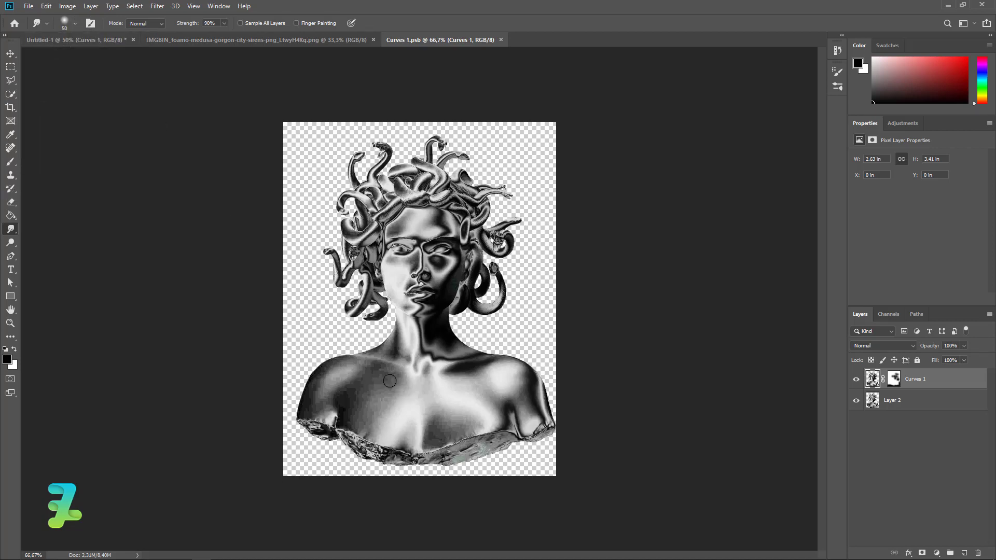
left_click_drag(389, 381, 381, 384)
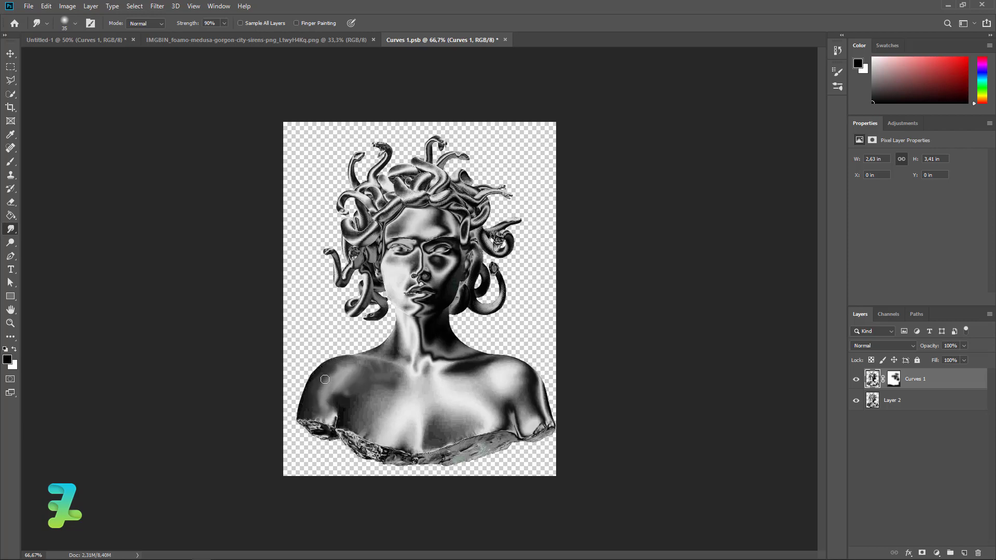
mouse_move(324, 379)
left_mouse_down()
mouse_move(369, 384)
mouse_move(352, 416)
mouse_move(384, 393)
mouse_move(353, 415)
mouse_move(362, 419)
mouse_move(386, 386)
mouse_move(363, 371)
mouse_move(329, 417)
left_mouse_up()
mouse_move(352, 376)
left_mouse_down()
mouse_move(328, 413)
mouse_move(332, 381)
mouse_move(318, 410)
mouse_move(312, 392)
mouse_move(309, 400)
mouse_move(334, 395)
mouse_move(355, 373)
mouse_move(378, 380)
mouse_move(392, 379)
mouse_move(374, 371)
mouse_move(391, 370)
mouse_move(402, 383)
mouse_move(378, 400)
mouse_move(371, 430)
mouse_move(368, 391)
mouse_move(356, 416)
mouse_move(351, 407)
mouse_move(366, 391)
left_mouse_up()
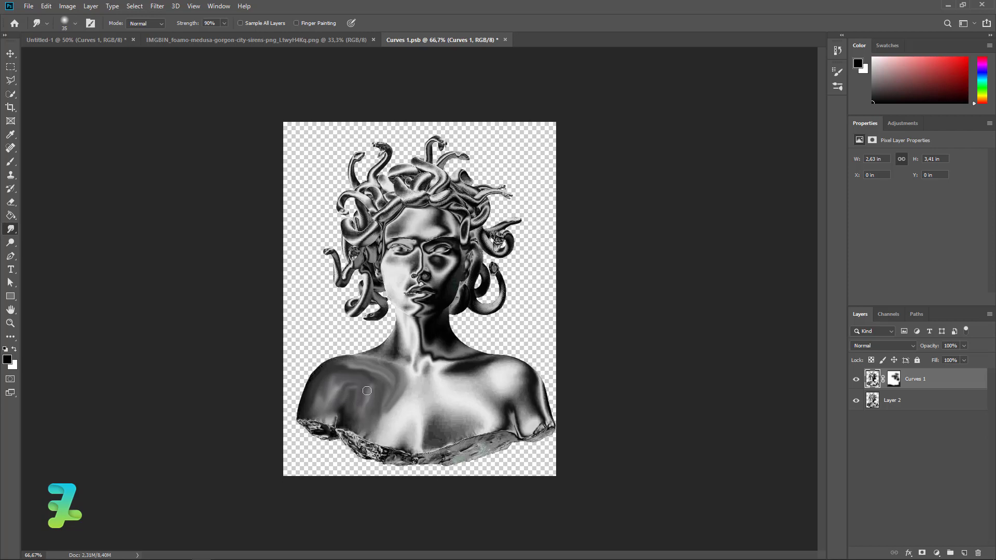
mouse_move(439, 425)
left_mouse_down()
mouse_move(430, 431)
mouse_move(466, 425)
mouse_move(446, 440)
mouse_move(437, 435)
mouse_move(474, 428)
left_mouse_up()
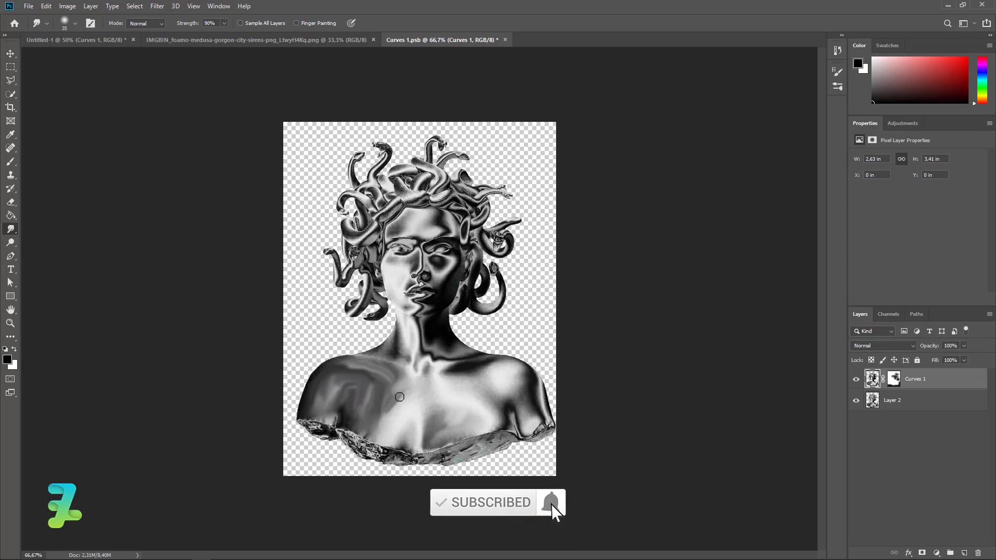
mouse_move(400, 396)
left_mouse_down()
mouse_move(389, 400)
mouse_move(405, 398)
left_mouse_up()
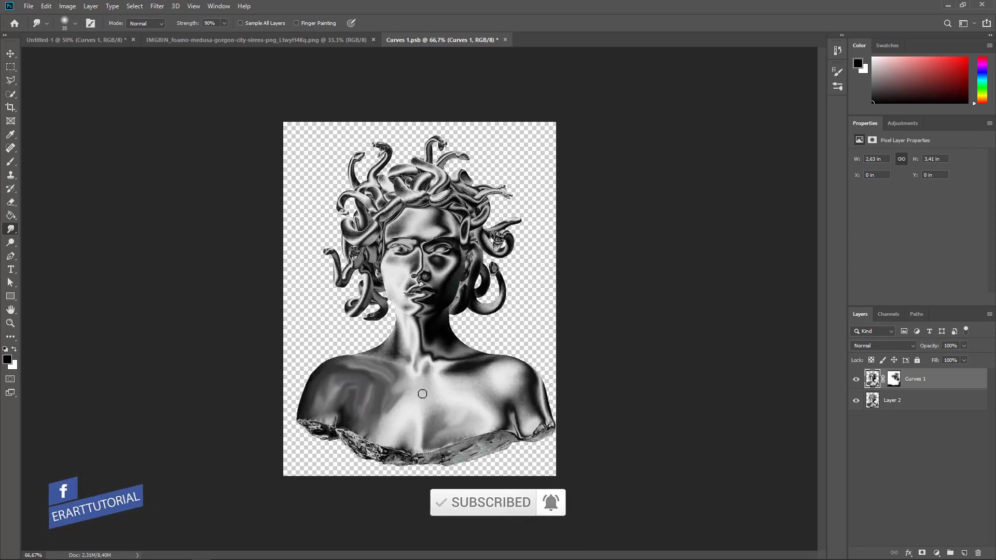
Step: Save the smudged smart object and show the updated gold statue in the Untitled-1 document
key("ctrl+s")
left_click(92, 41)
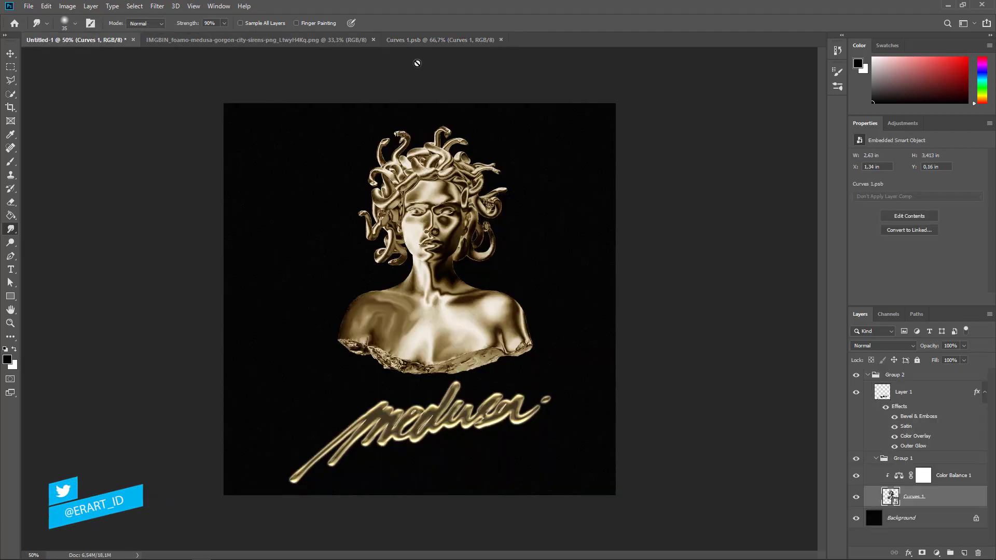
Step: Return to Curves 1.psb and smudge the middle of the statue's chest further
left_click(416, 40)
mouse_move(402, 371)
left_mouse_down()
mouse_move(391, 402)
mouse_move(408, 388)
left_mouse_up()
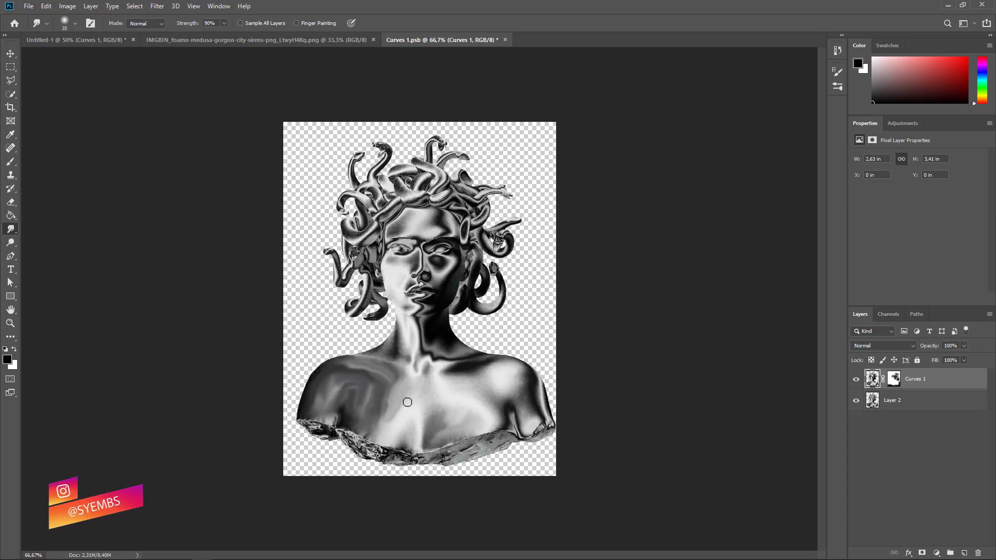
mouse_move(407, 402)
left_mouse_down()
mouse_move(379, 435)
mouse_move(365, 424)
mouse_move(374, 402)
mouse_move(384, 414)
mouse_move(405, 400)
left_mouse_up()
Step: Target the Curves 1 layer mask and paint black over the smudged chest and shoulder with a soft brush, reducing its size to 90 px
double_click(893, 379)
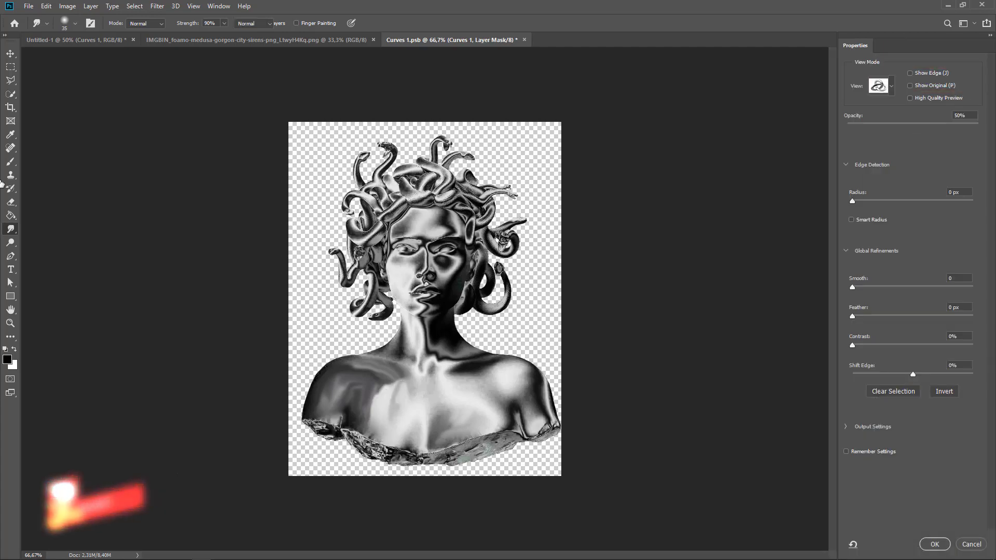
left_click(978, 544)
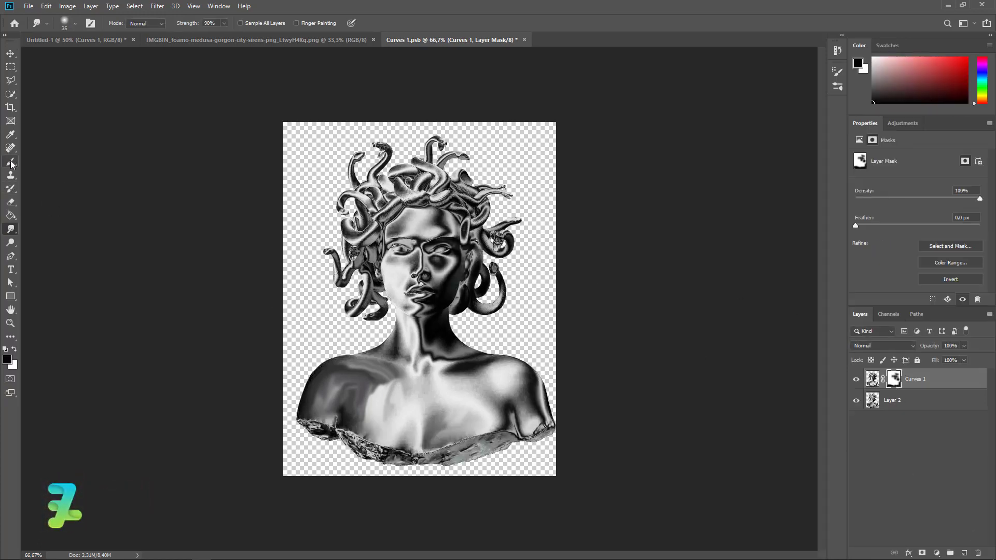
left_click(11, 162)
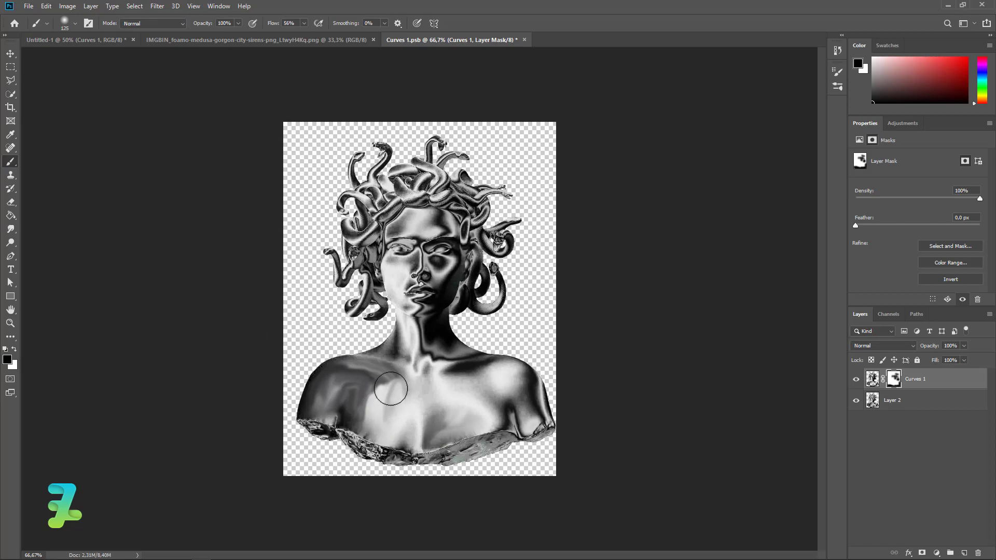
mouse_move(390, 388)
left_mouse_down()
mouse_move(375, 411)
mouse_move(397, 381)
mouse_move(390, 410)
mouse_move(339, 398)
mouse_move(398, 371)
mouse_move(384, 365)
mouse_move(363, 390)
mouse_move(373, 363)
mouse_move(337, 386)
mouse_move(318, 416)
mouse_move(307, 373)
mouse_move(324, 359)
mouse_move(377, 360)
mouse_move(425, 399)
left_mouse_up()
key("bracketleft")
key("bracketleft")
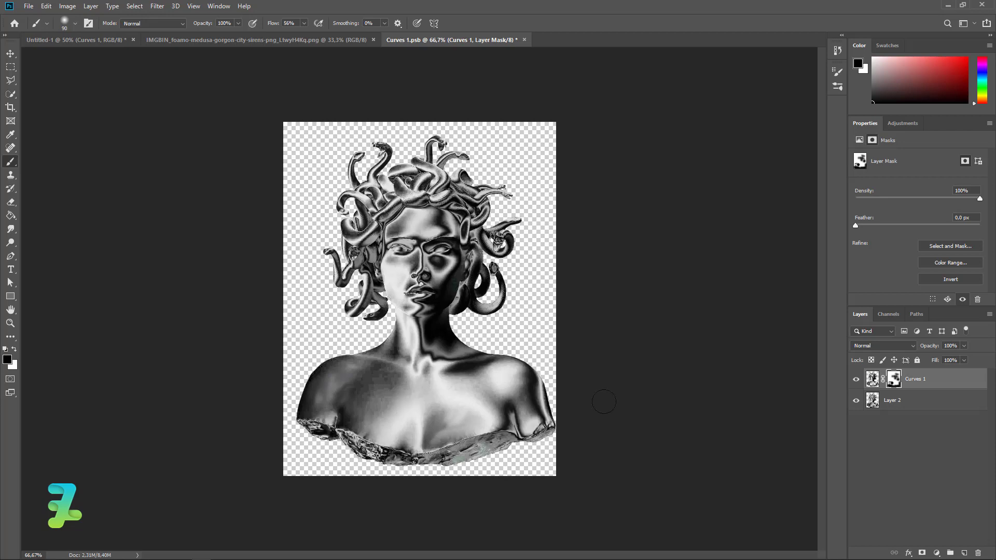
Step: Paint white on the Curves 1 mask with a 70 px brush to bring back part of the smudged shoulder and chest, and save
left_click(15, 349)
key("bracketleft")
key("bracketleft")
mouse_move(348, 385)
left_mouse_down()
mouse_move(363, 391)
mouse_move(349, 425)
mouse_move(386, 379)
mouse_move(383, 401)
mouse_move(380, 363)
mouse_move(390, 369)
mouse_move(380, 411)
left_mouse_up()
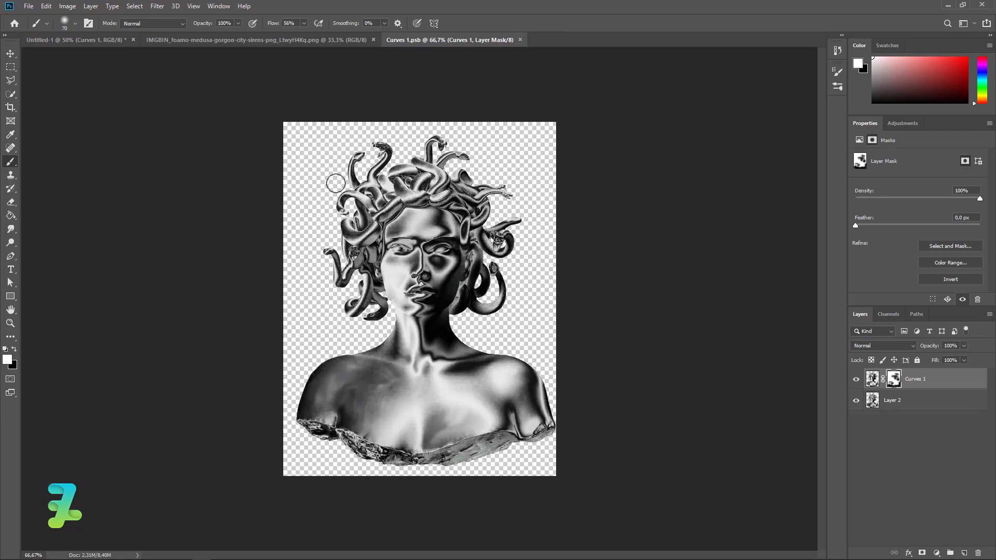
Step: Check the gold statue in the Untitled-1 document and close Curves 1.psb
left_click(90, 46)
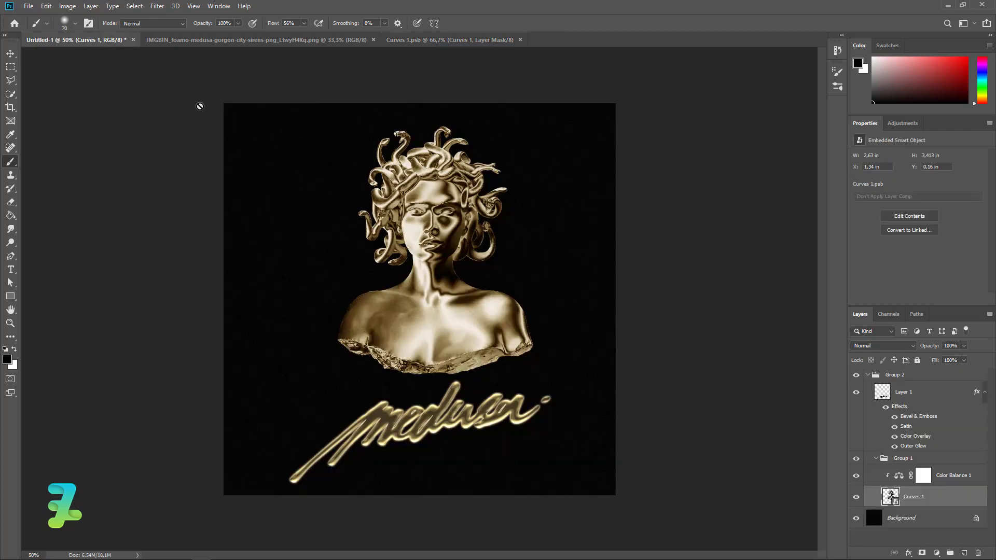
left_click(519, 40)
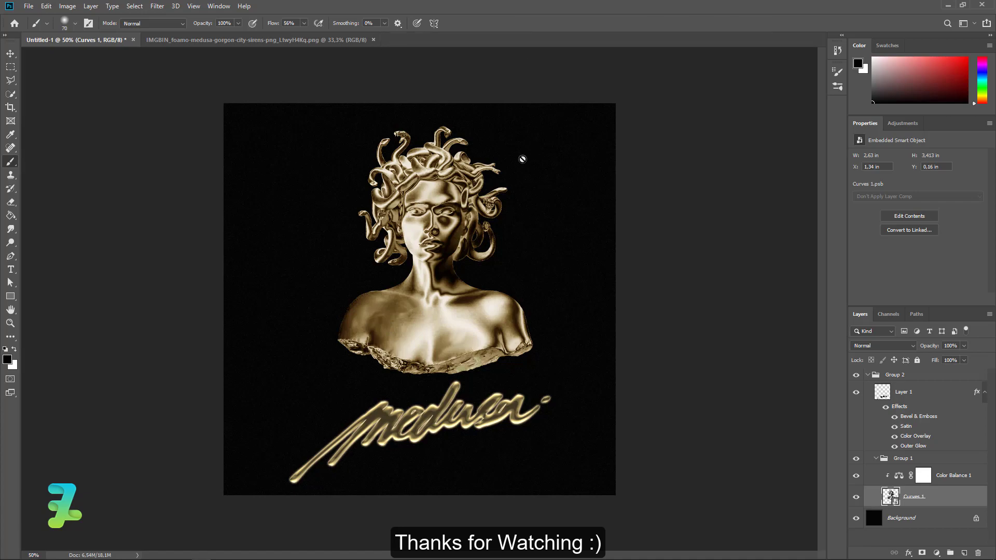